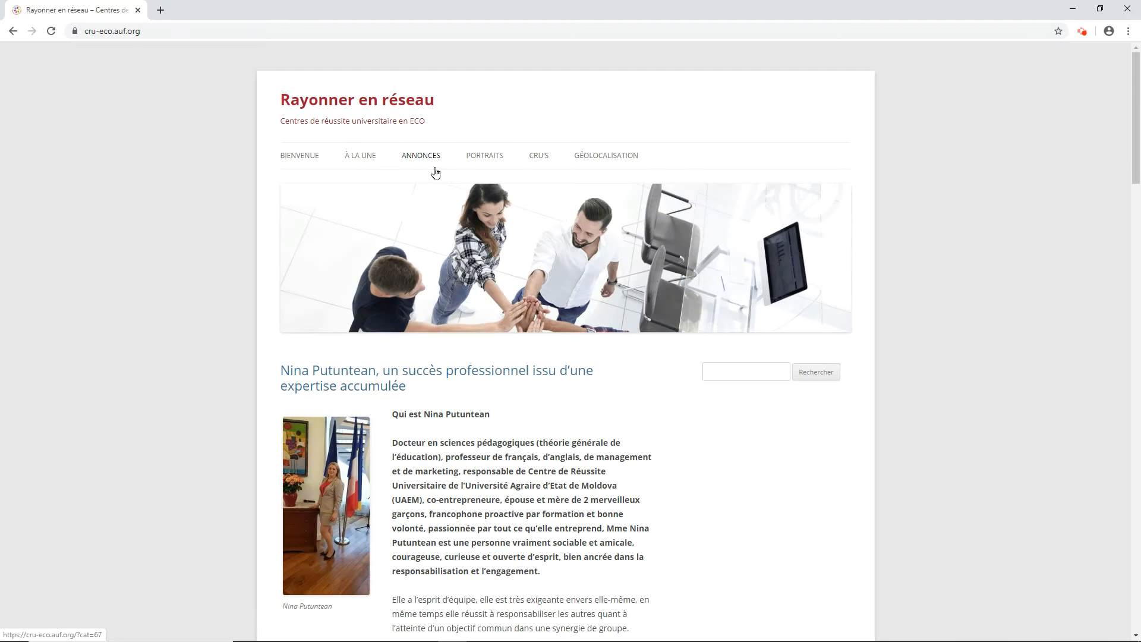
# Step: Open the wp-admin login page of cru-eco.auf.org and log in with the prefilled credentials
pyautogui.click(189, 32)
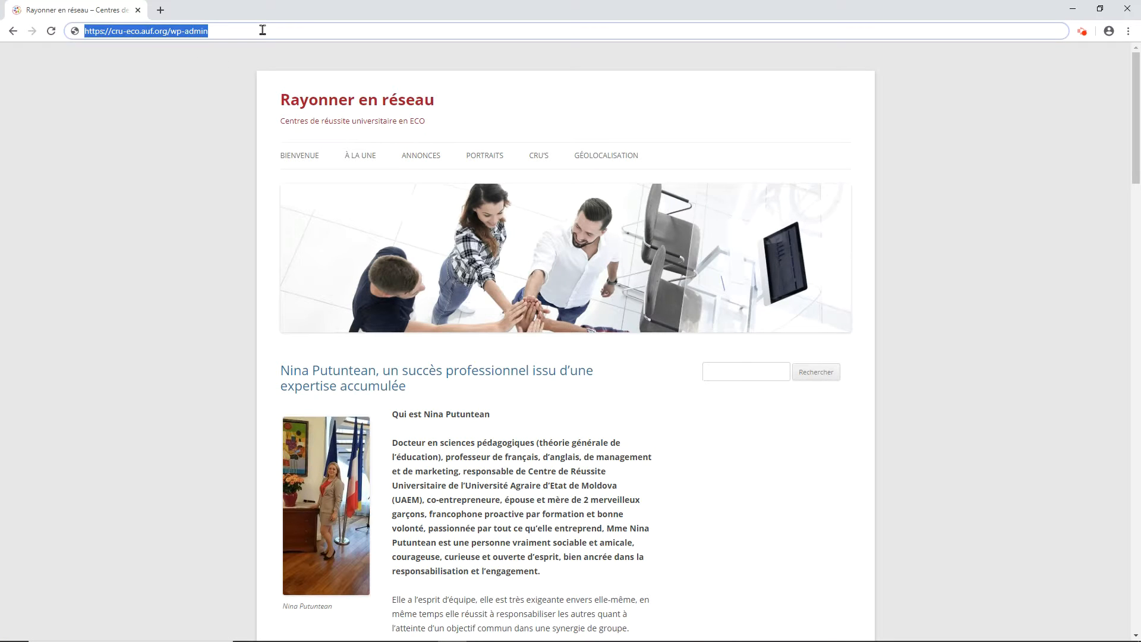
pyautogui.press('Return')
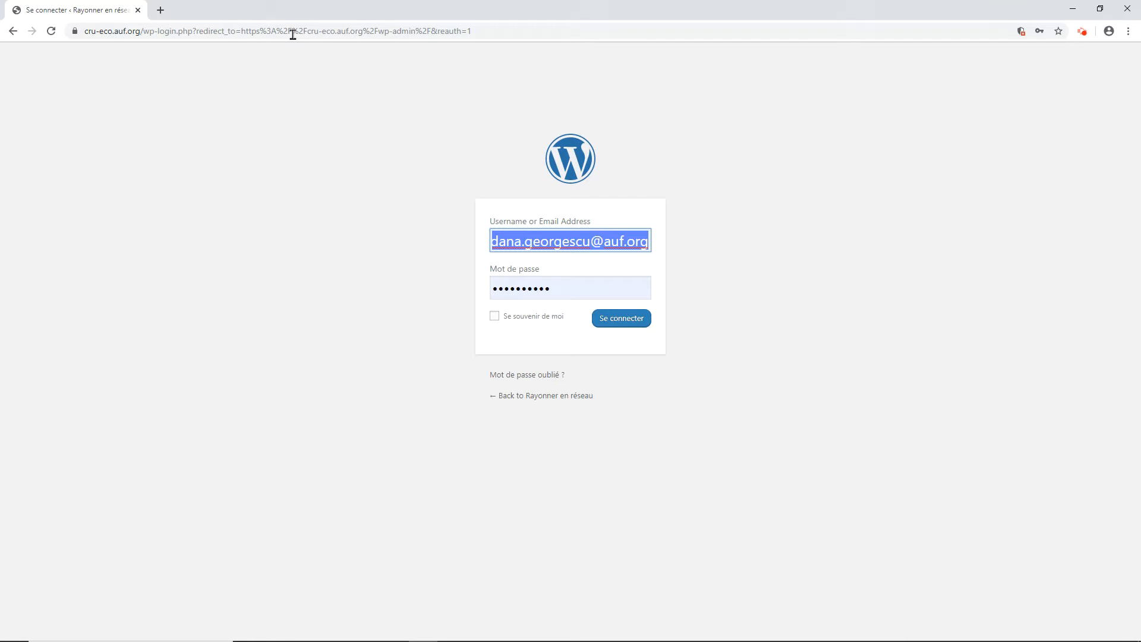
pyautogui.click(633, 321)
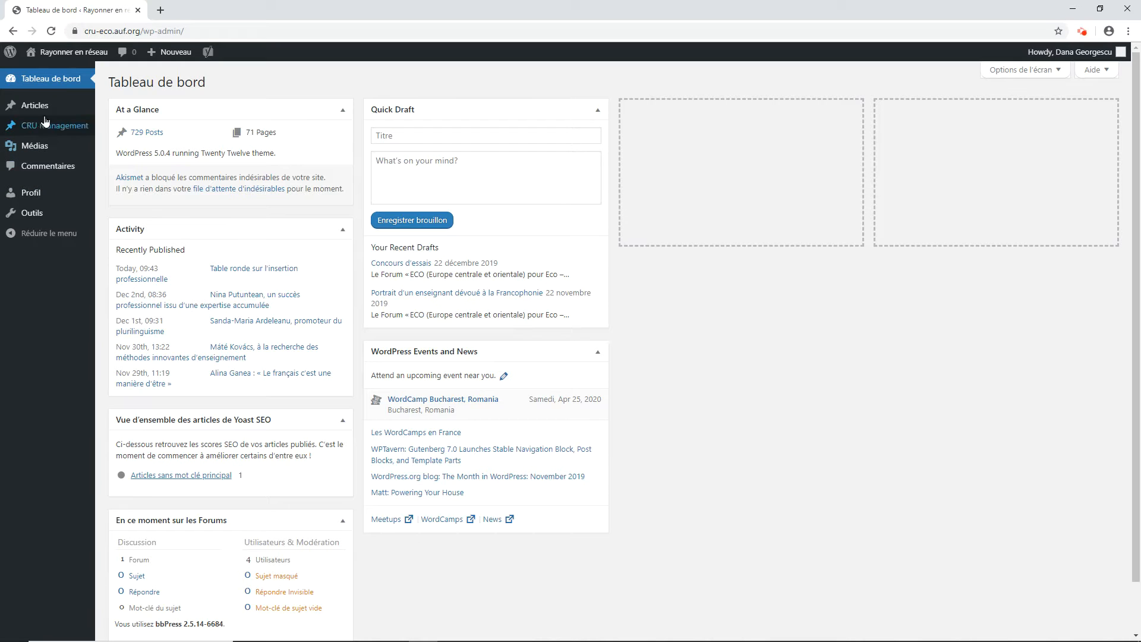
# Step: Create a new article titled "Un Forum dédié à l'entrepreneuriat écologique en République de Moldova" and paste the forum report as its body
pyautogui.moveTo(42, 107)
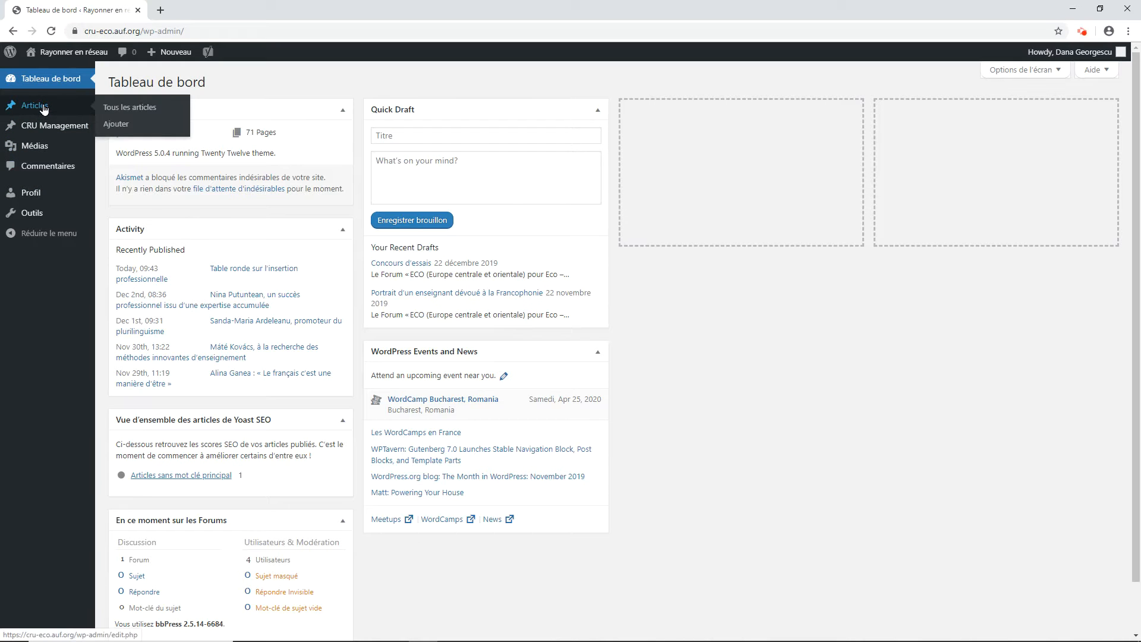
pyautogui.click(115, 127)
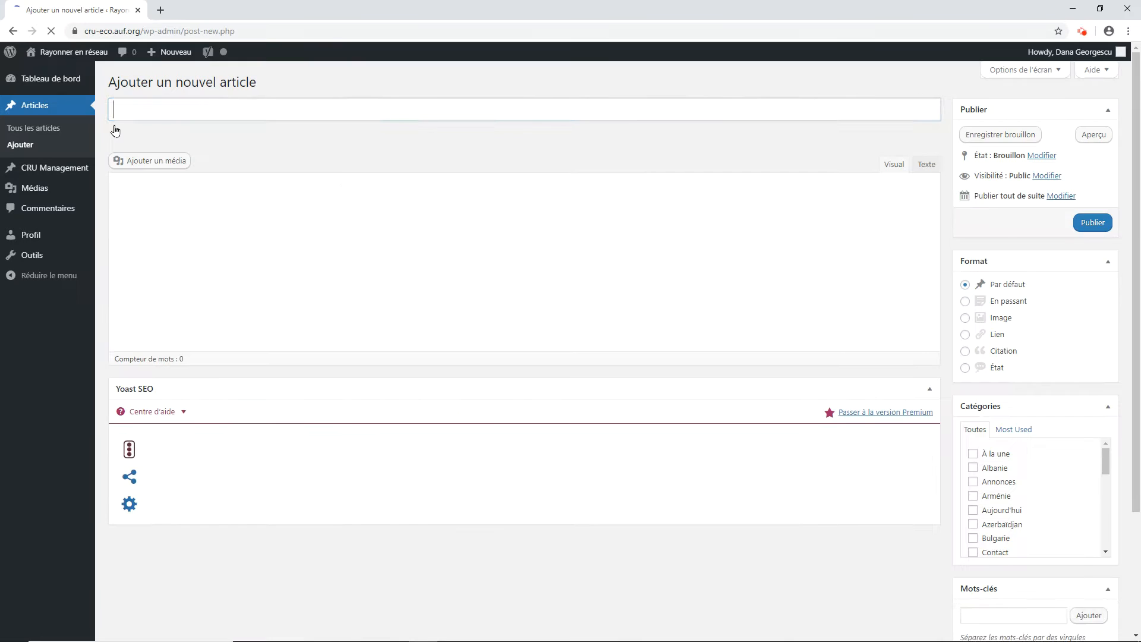
pyautogui.write('Un Forum dédié à l’entrepreneuriat écologique en République de Moldova')
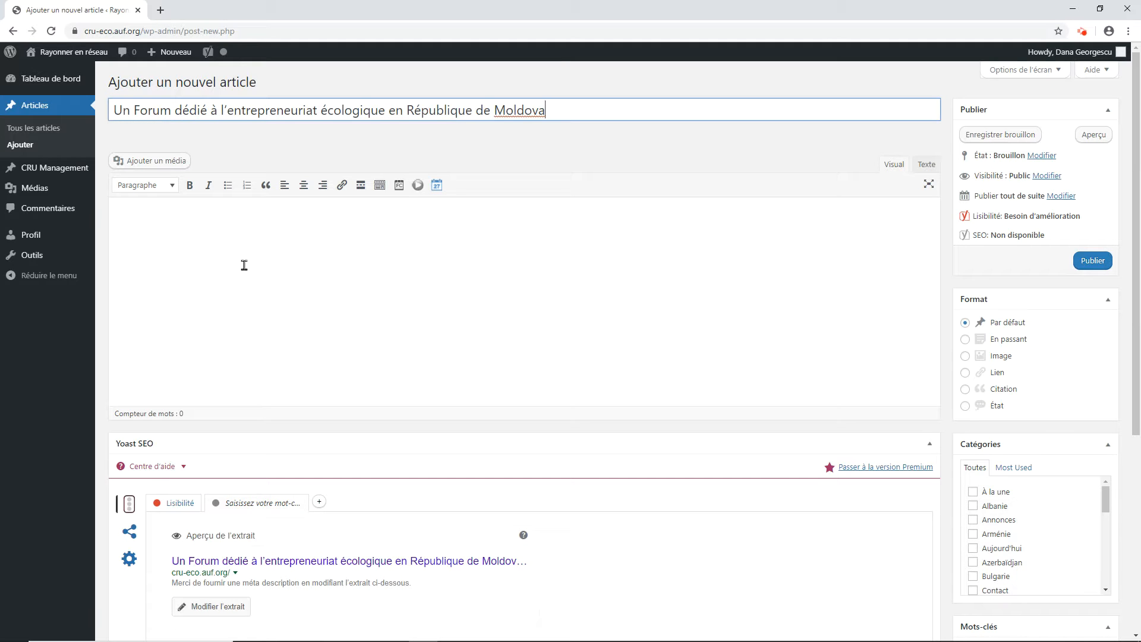
pyautogui.click(150, 226)
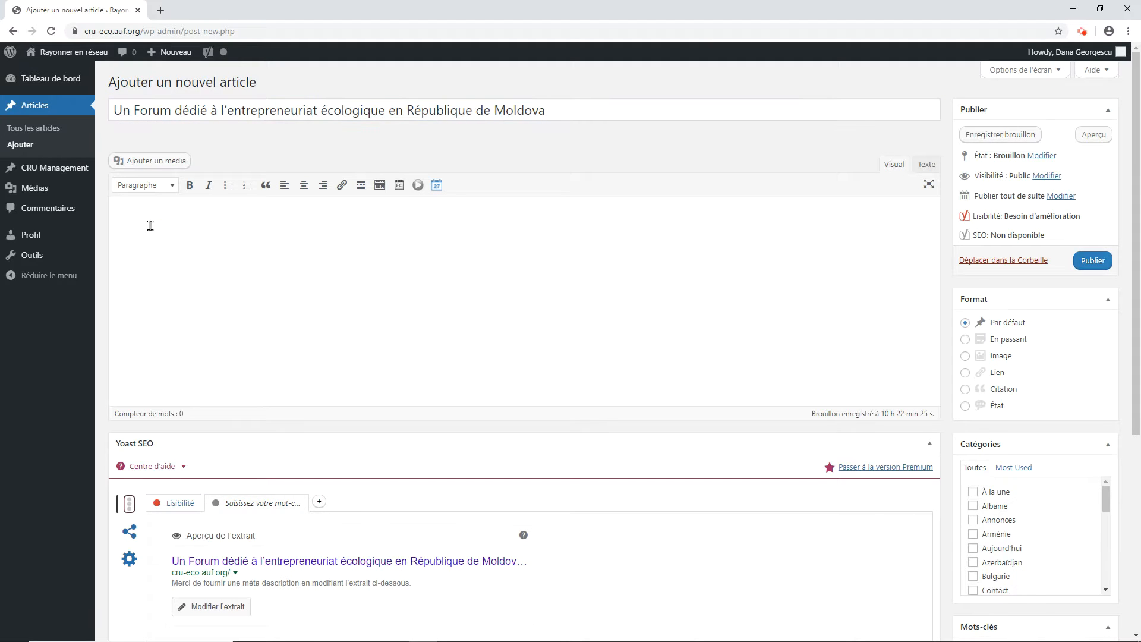
pyautogui.hotkey('ctrl', 'v')
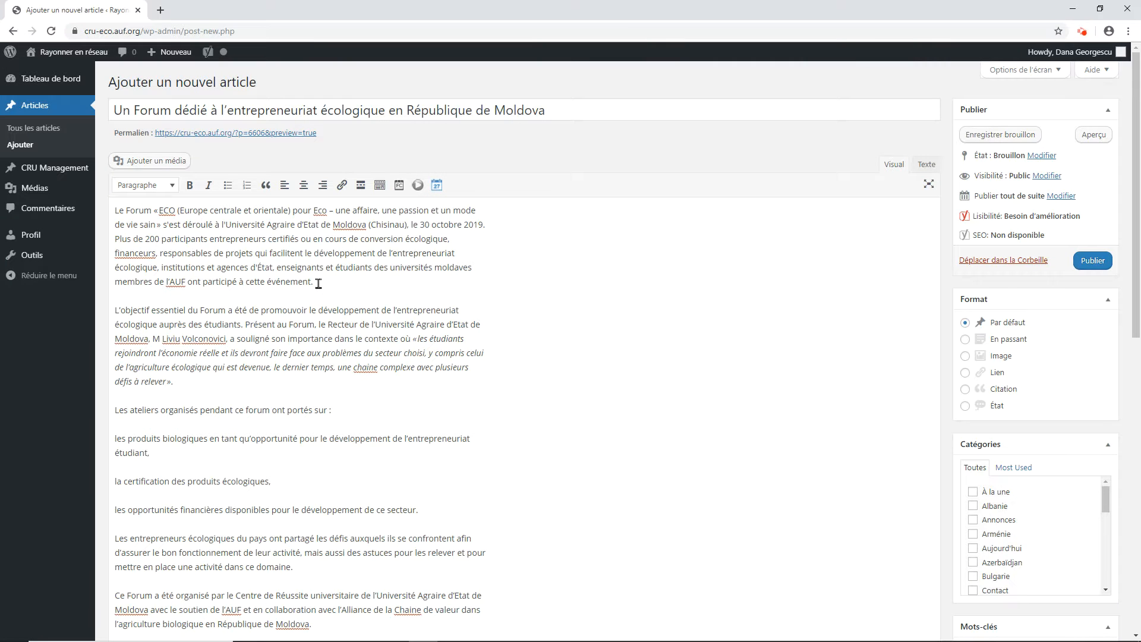
# Step: Make the article's opening paragraph bold and insert a Read More tag directly after it
pyautogui.moveTo(318, 283); pyautogui.dragTo(125, 217)
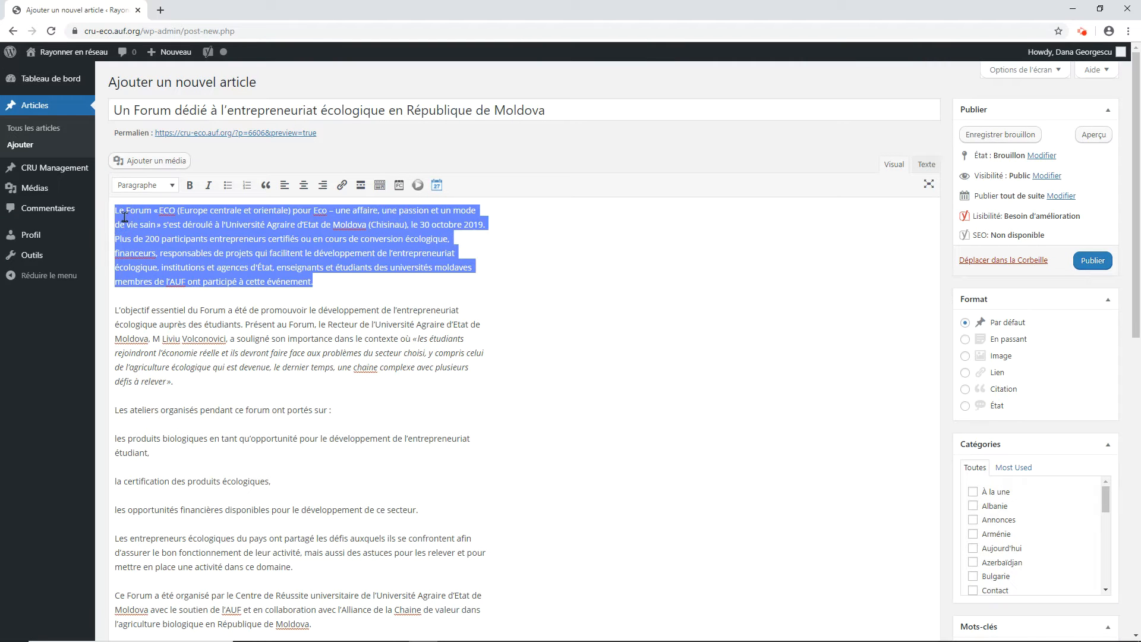
pyautogui.click(190, 185)
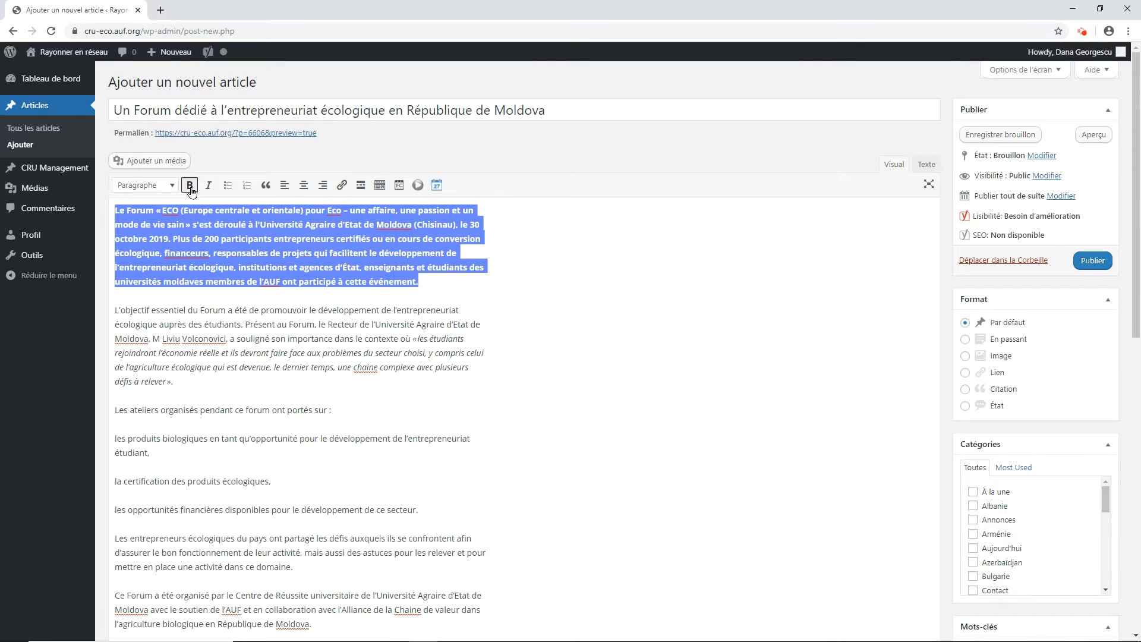
pyautogui.click(435, 282)
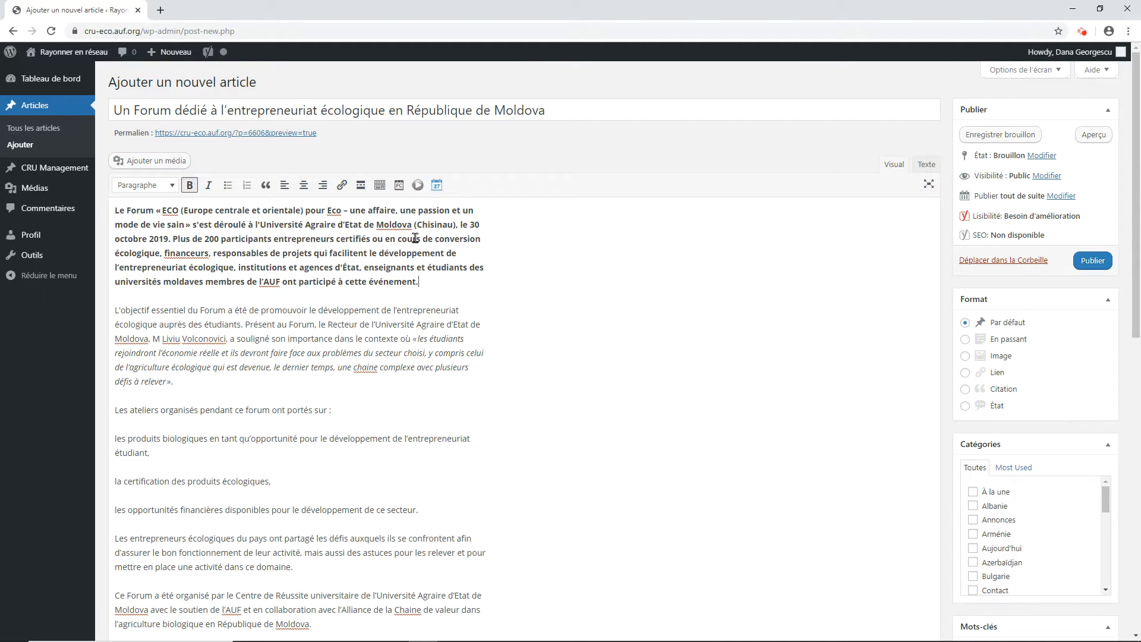
pyautogui.click(361, 186)
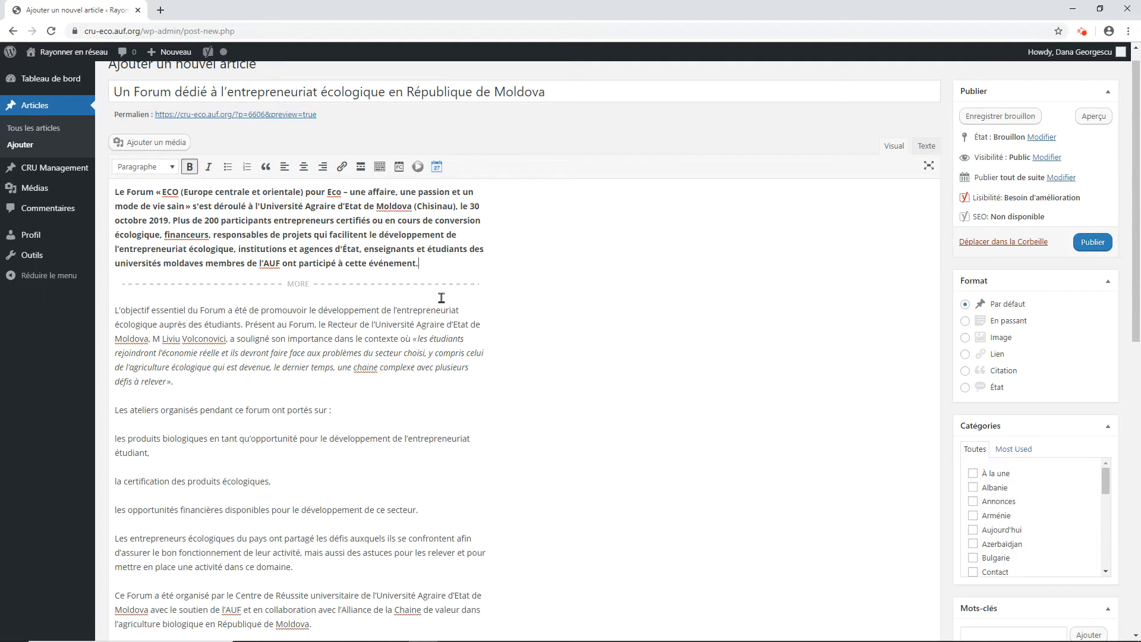
# Step: Format the three workshop topics, from "les produits biologiques" to "les opportunités financières", as a numbered list
pyautogui.moveTo(439, 508); pyautogui.dragTo(114, 438)
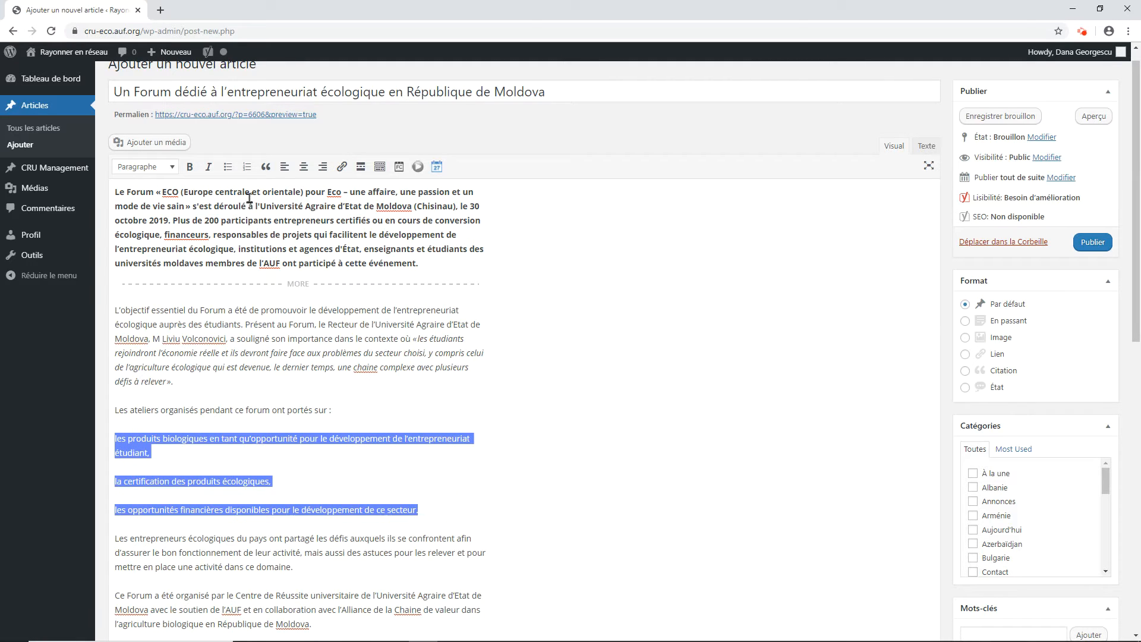
pyautogui.click(227, 170)
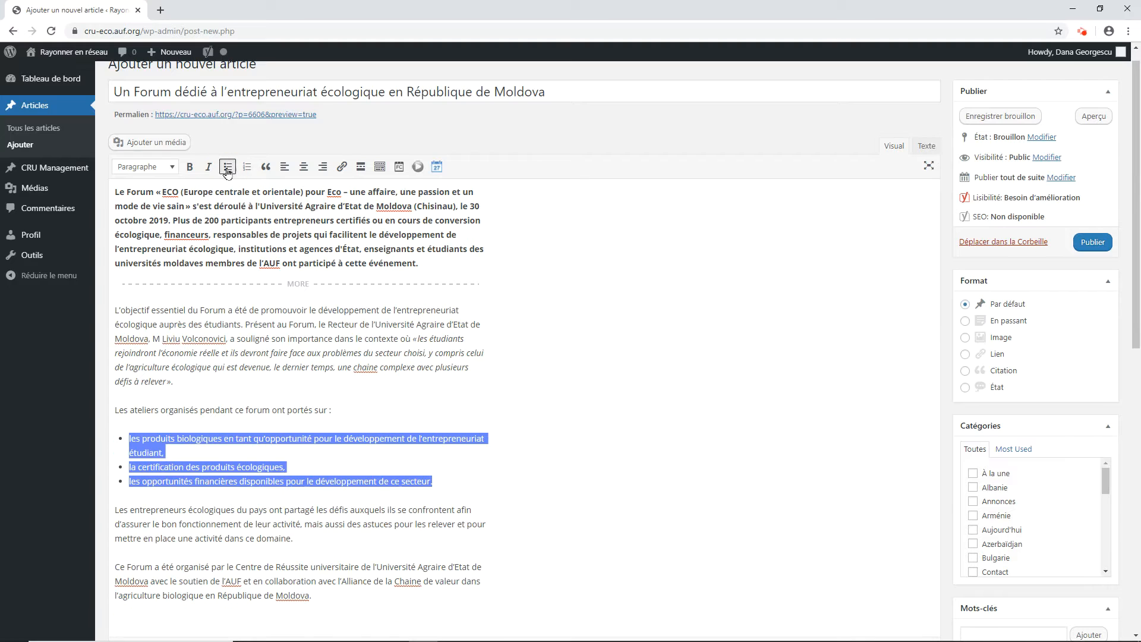
pyautogui.click(248, 172)
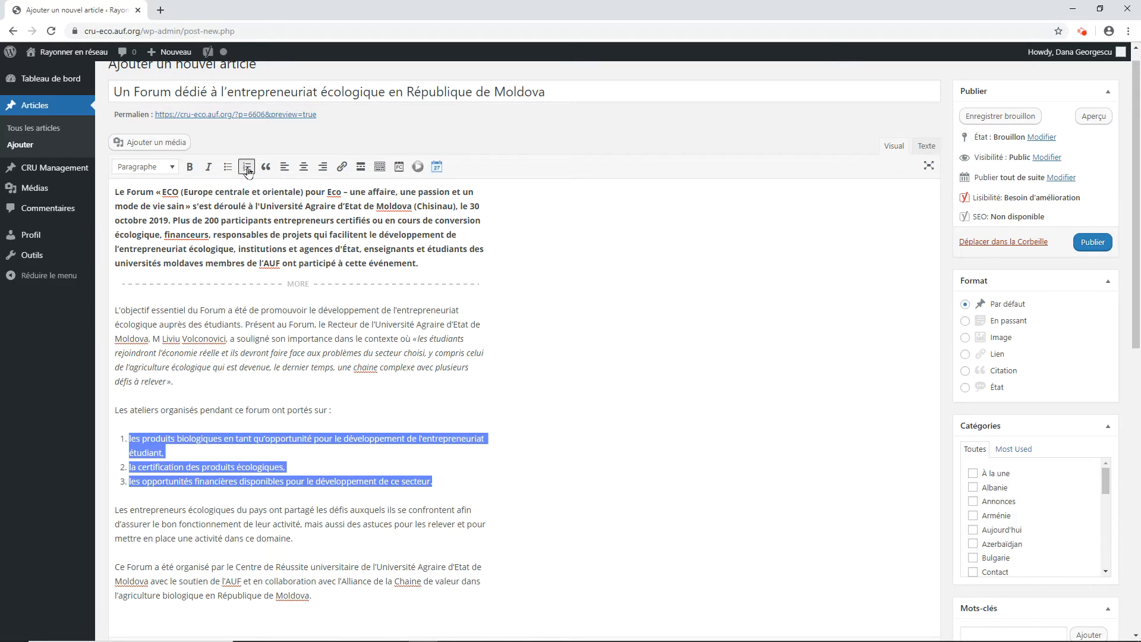
pyautogui.click(456, 488)
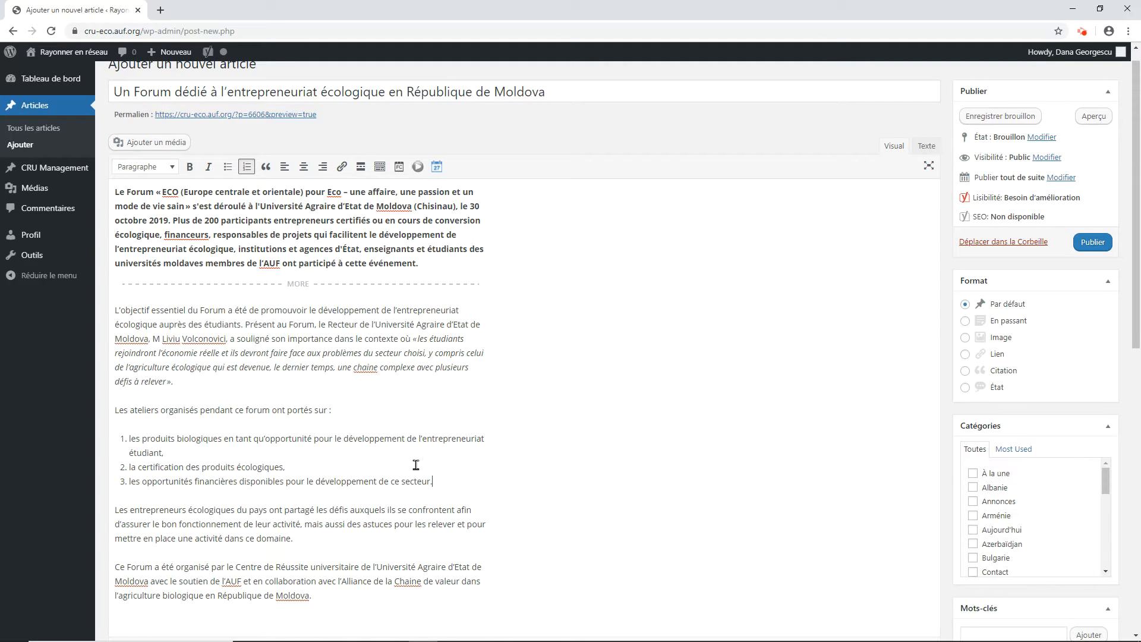
pyautogui.moveTo(265, 263); pyautogui.dragTo(279, 262)
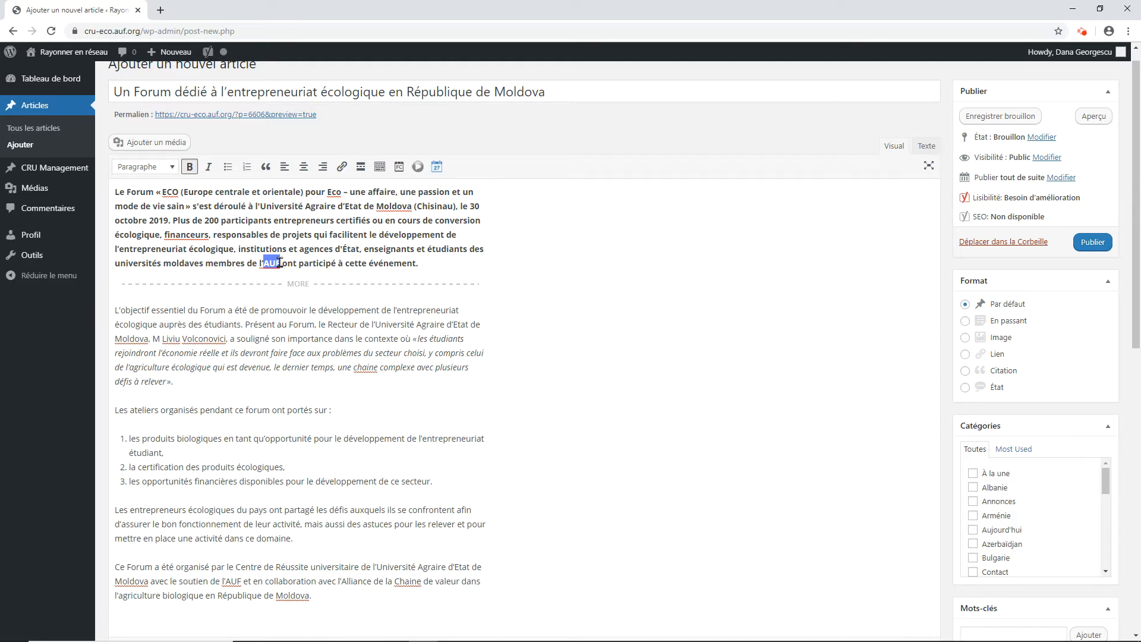
pyautogui.click(343, 168)
pyautogui.write('www.auf.org')
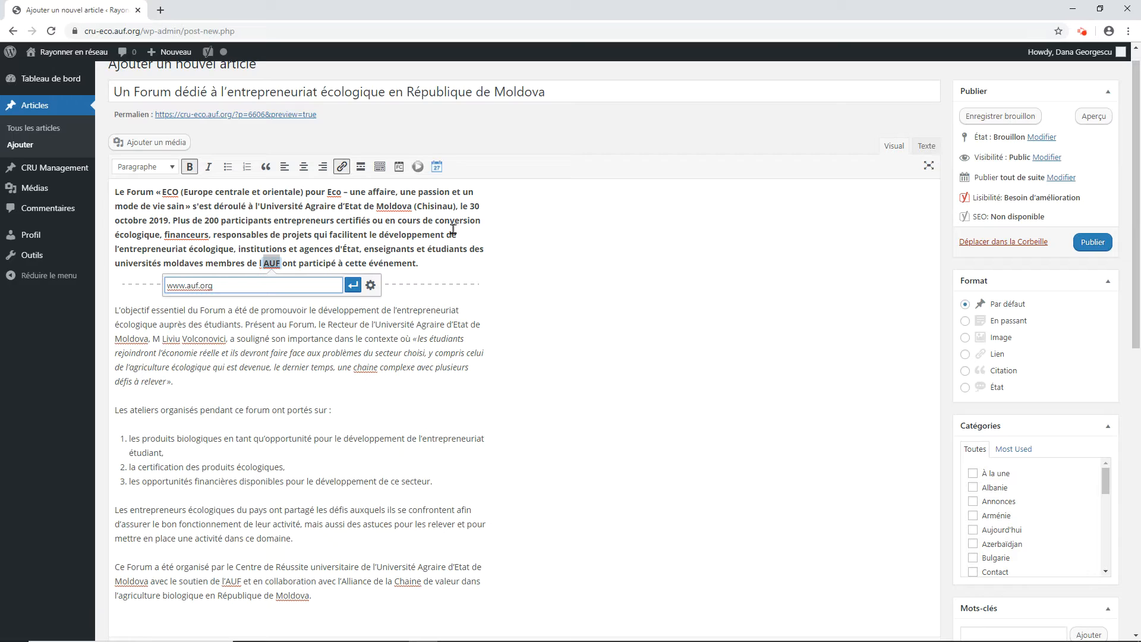
pyautogui.click(355, 284)
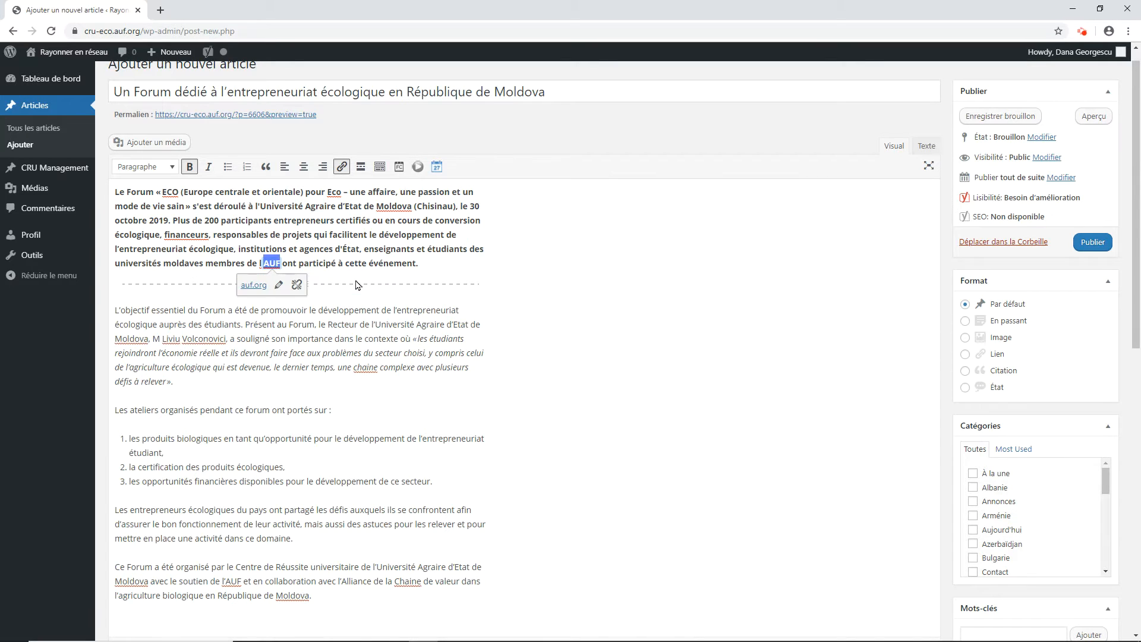
pyautogui.click(433, 264)
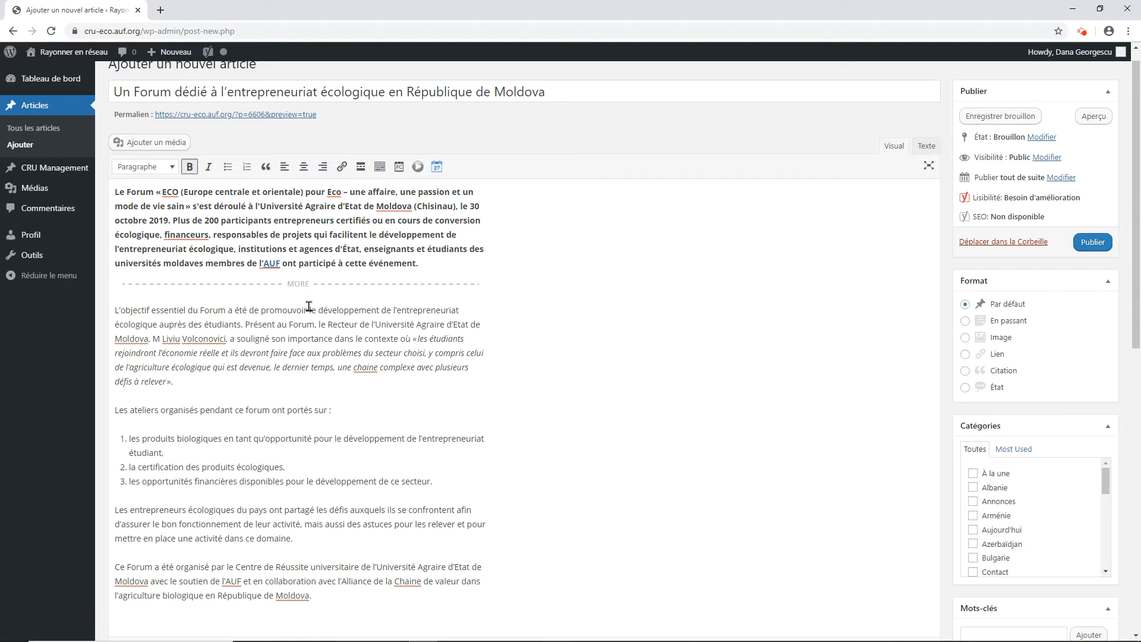
pyautogui.click(112, 192)
pyautogui.click(162, 145)
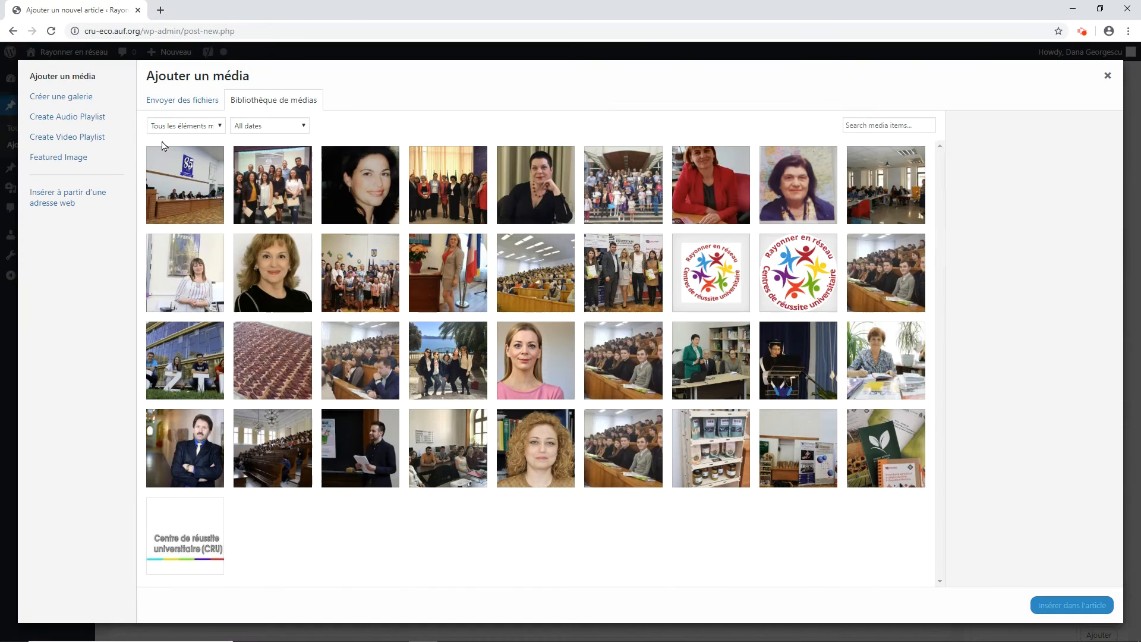
pyautogui.click(184, 105)
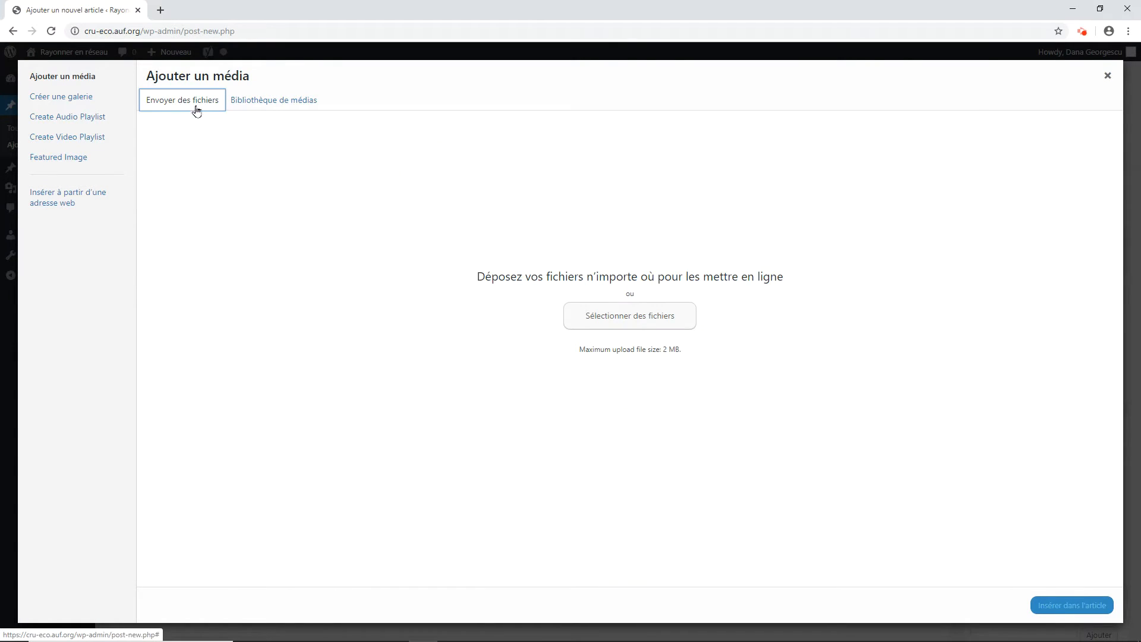
pyautogui.click(586, 325)
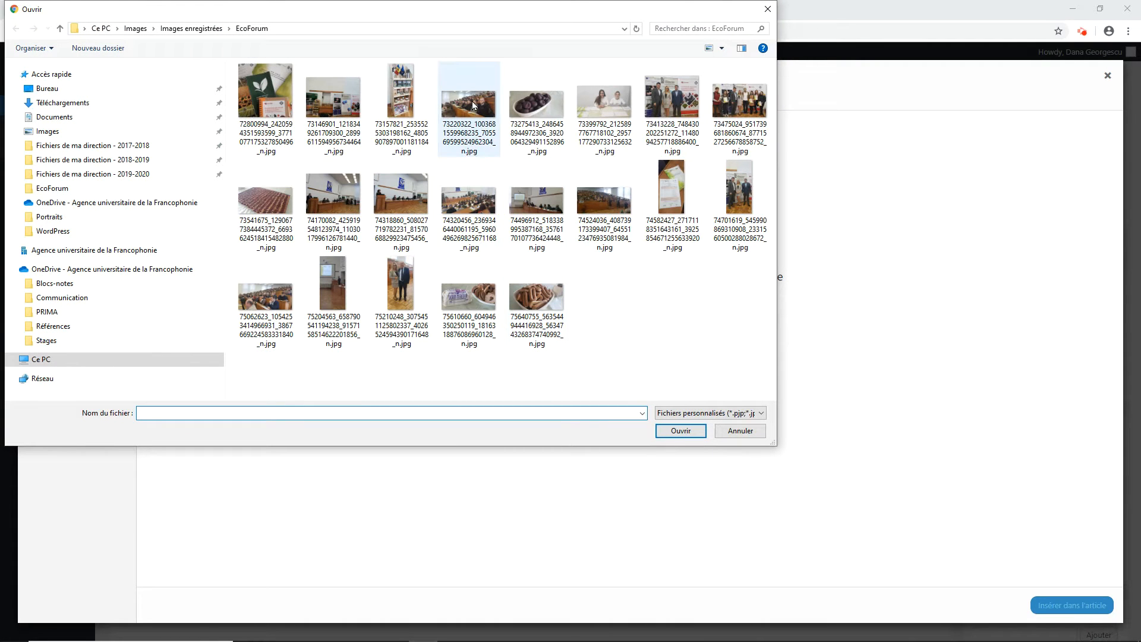
pyautogui.click(474, 105)
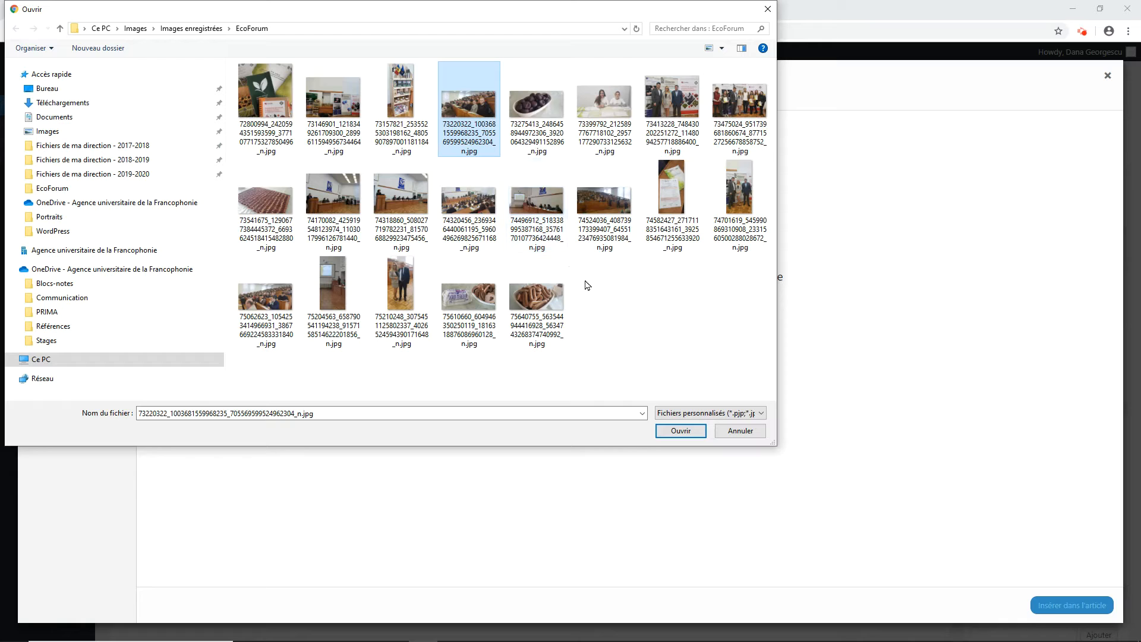
pyautogui.click(677, 430)
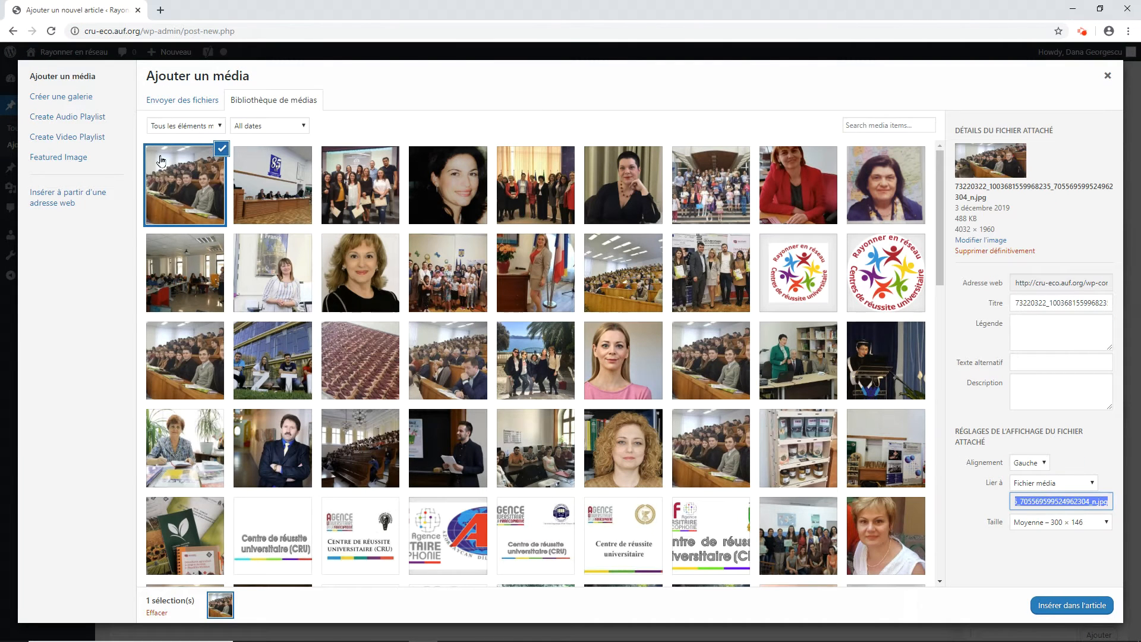
# Step: Set the uploaded image's caption and title to "Etudiants participants à la réunion" and insert it into the article
pyautogui.click(1016, 327)
pyautogui.write('Etudiants participants à la réunion')
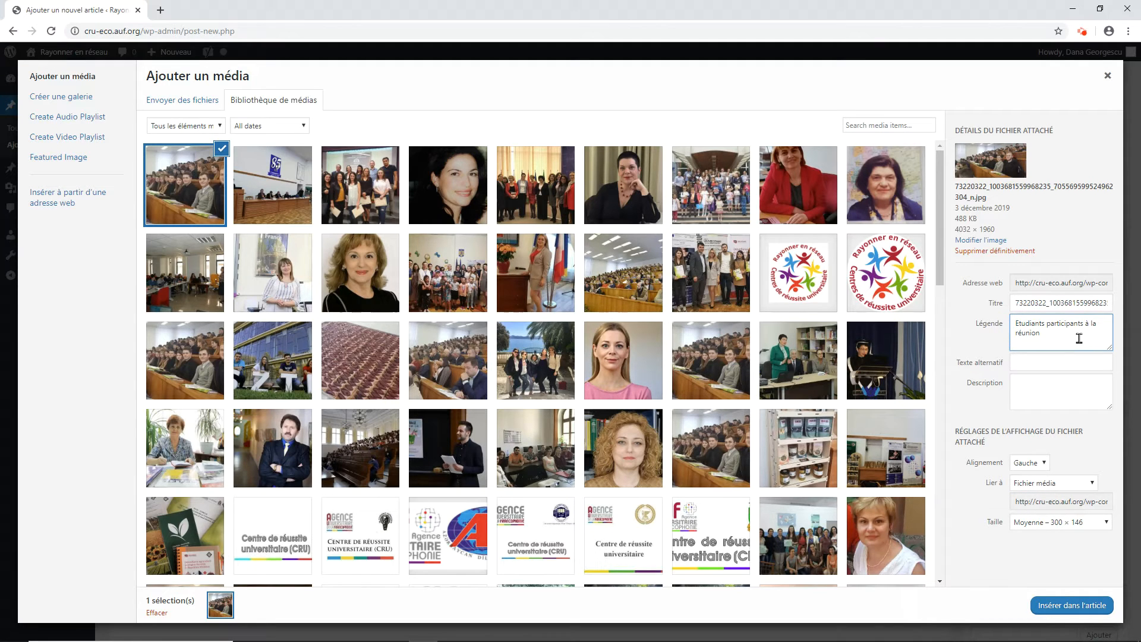
pyautogui.doubleClick(1090, 304)
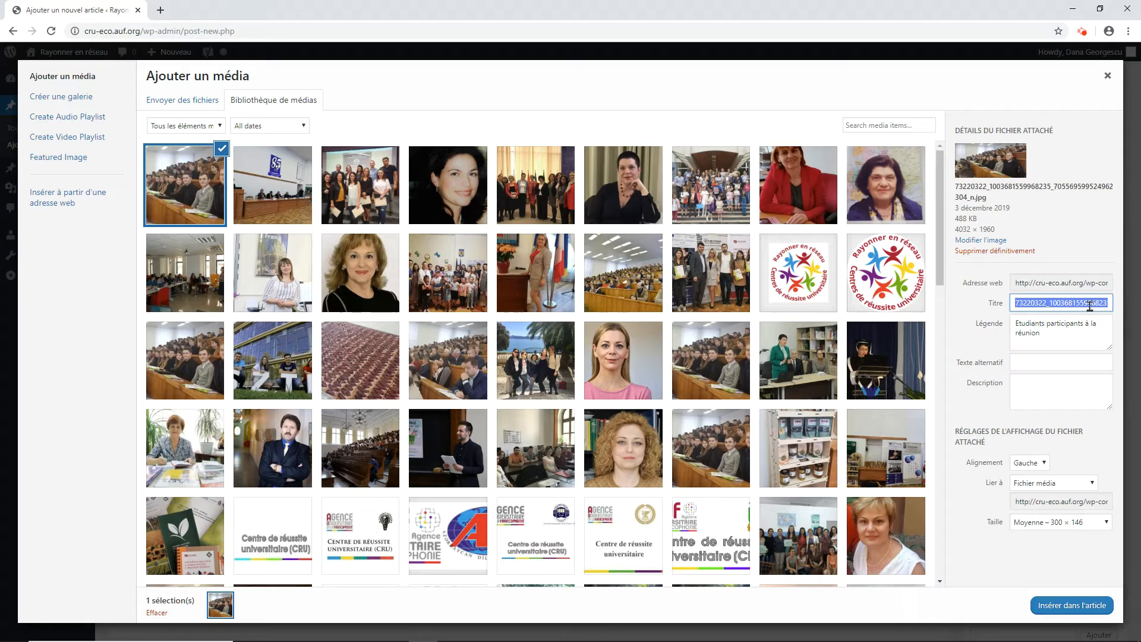
pyautogui.press('BackSpace')
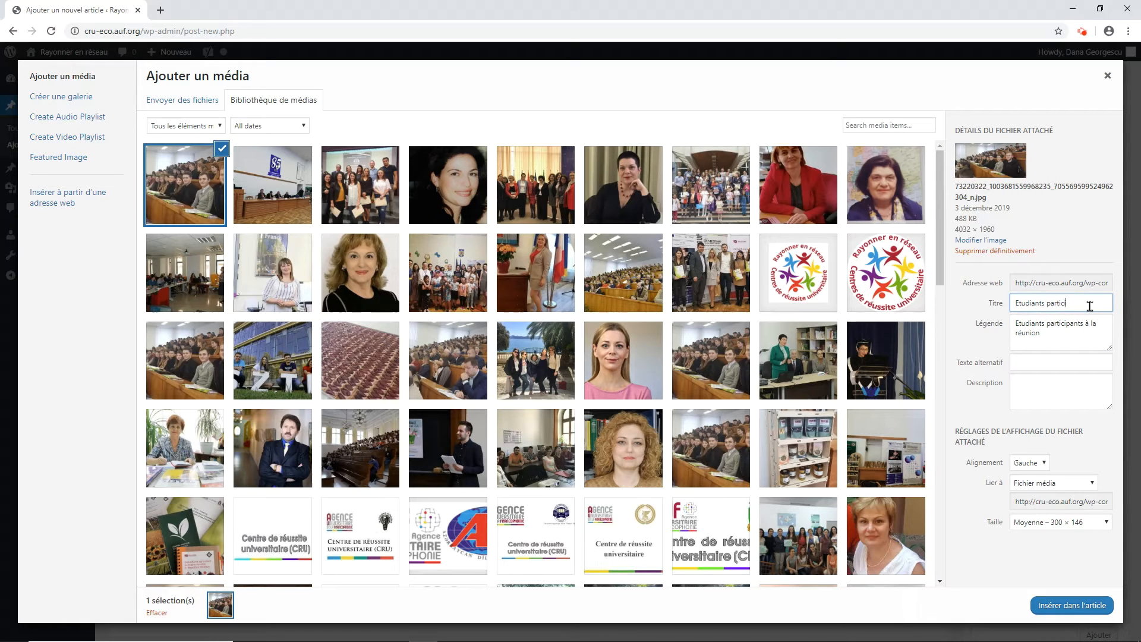
pyautogui.write('Etudiants participants à la réunion')
pyautogui.click(979, 497)
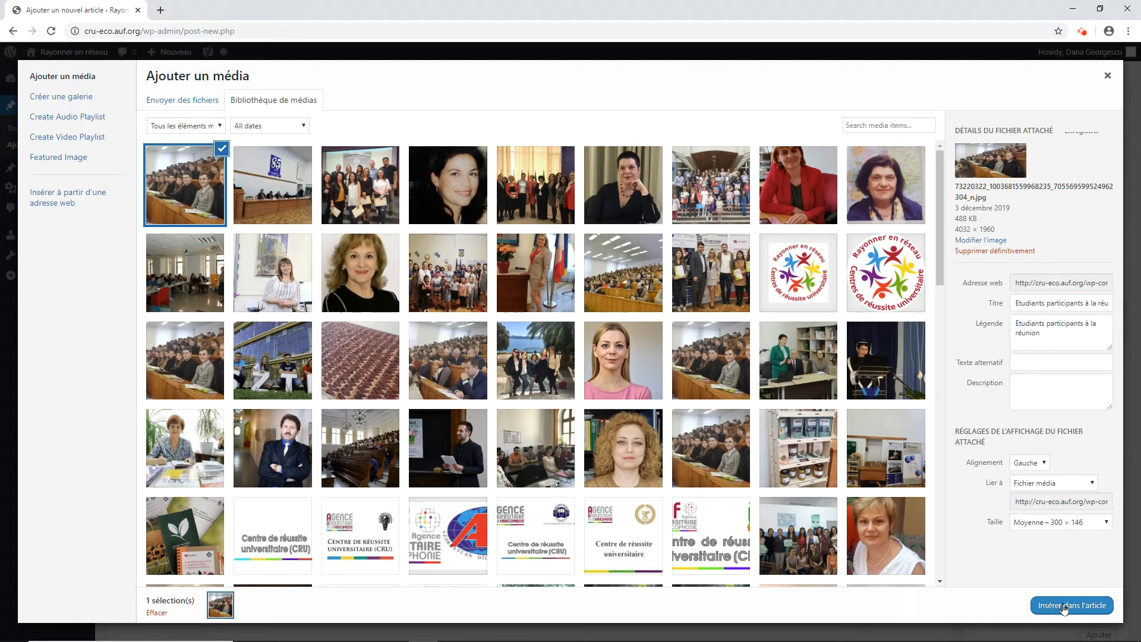
pyautogui.click(1062, 606)
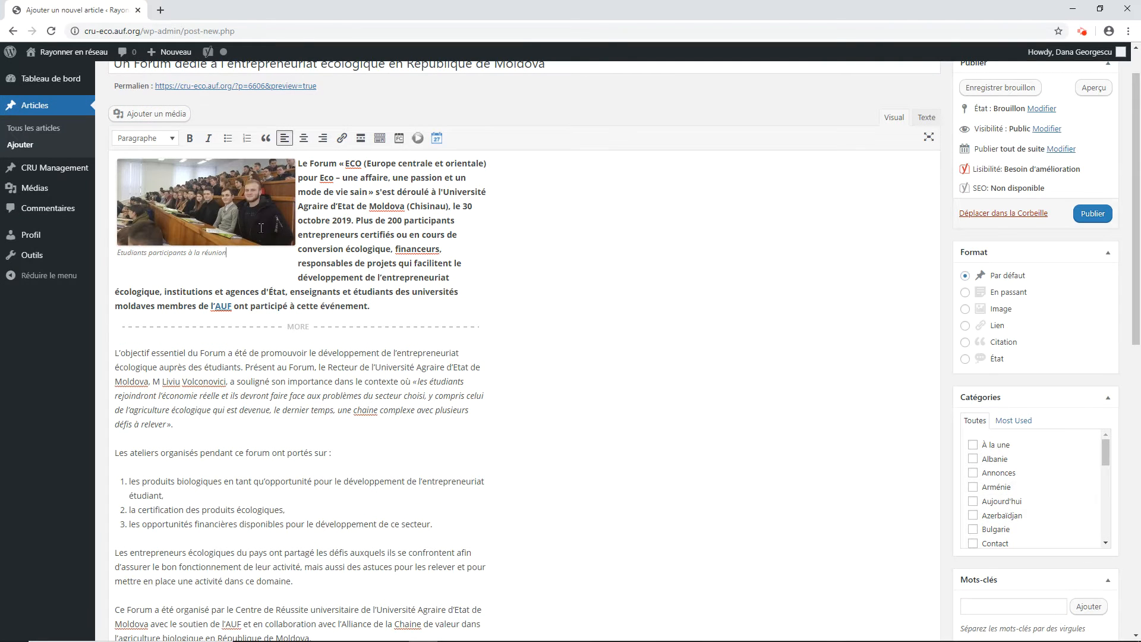
# Step: Keep the student photo aligned left and change its caption to "Etudiants moldaves participants à la réunion"
pyautogui.click(261, 228)
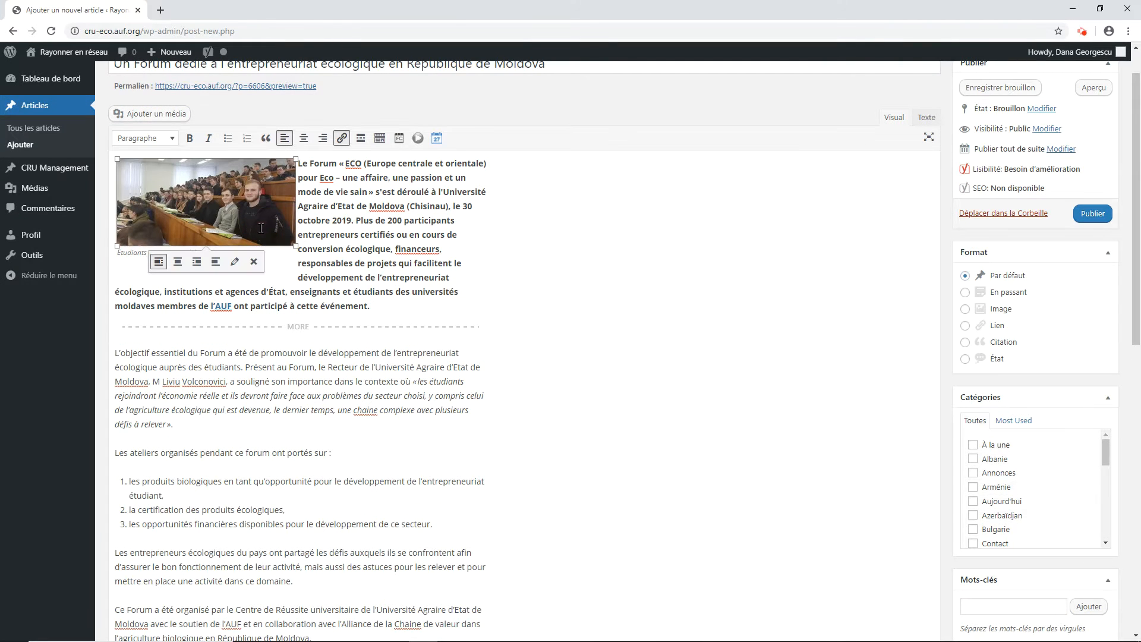
pyautogui.click(160, 263)
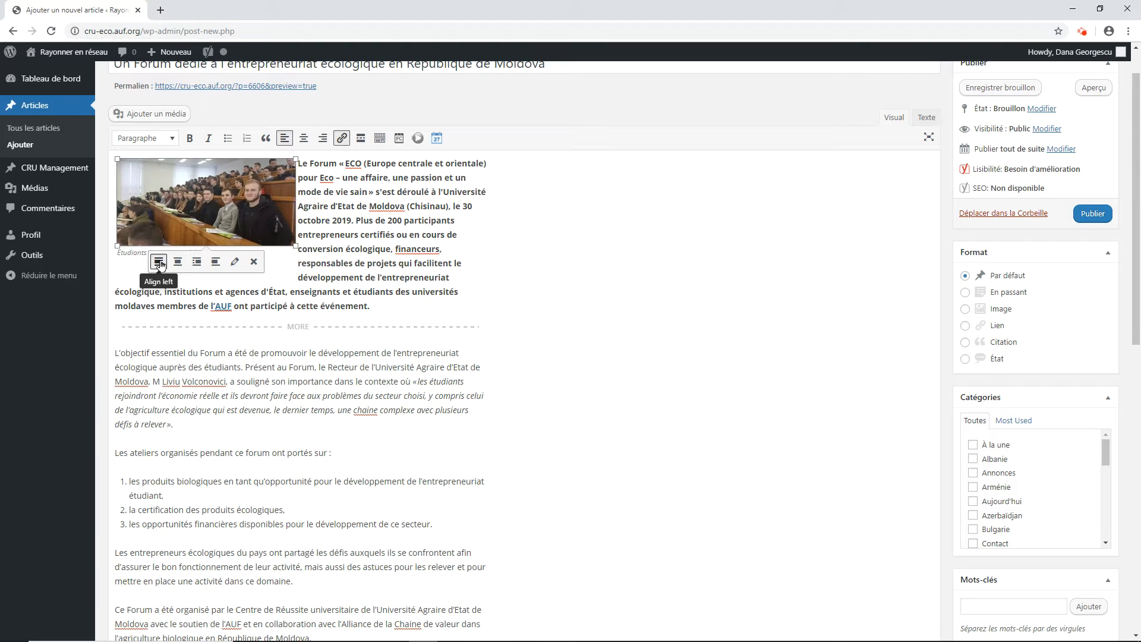
pyautogui.click(236, 262)
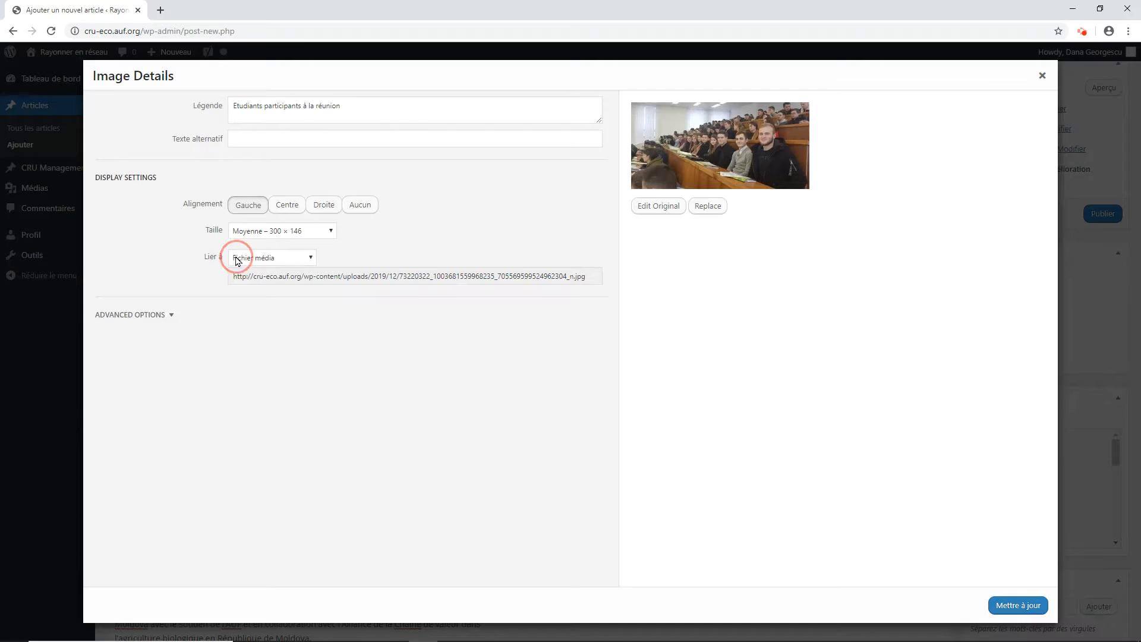
pyautogui.click(265, 111)
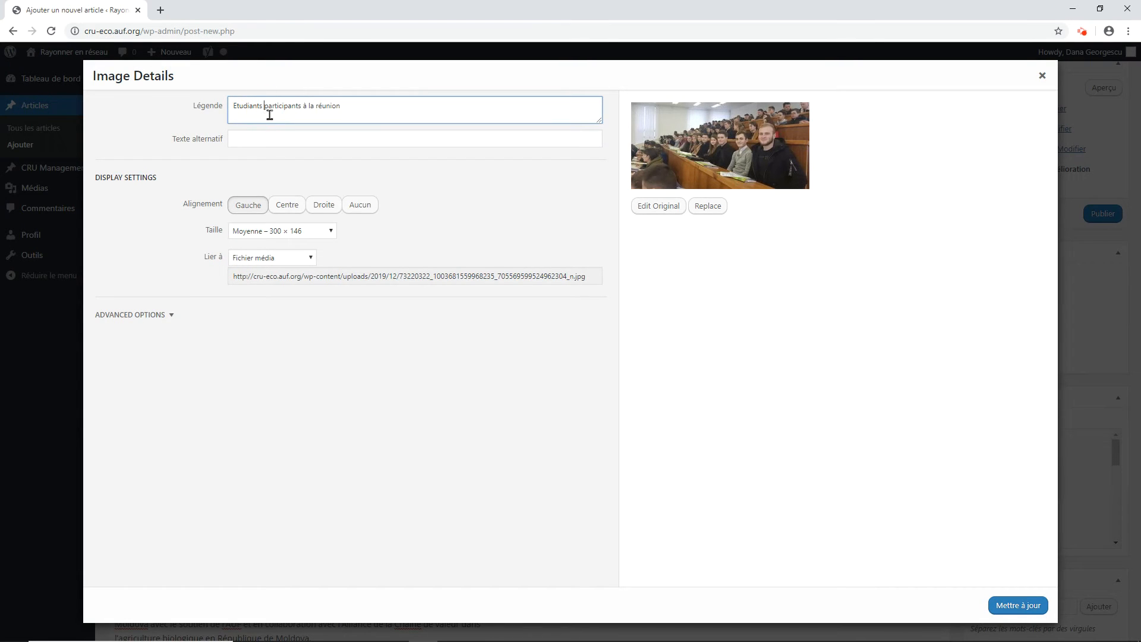
pyautogui.write('moldaves')
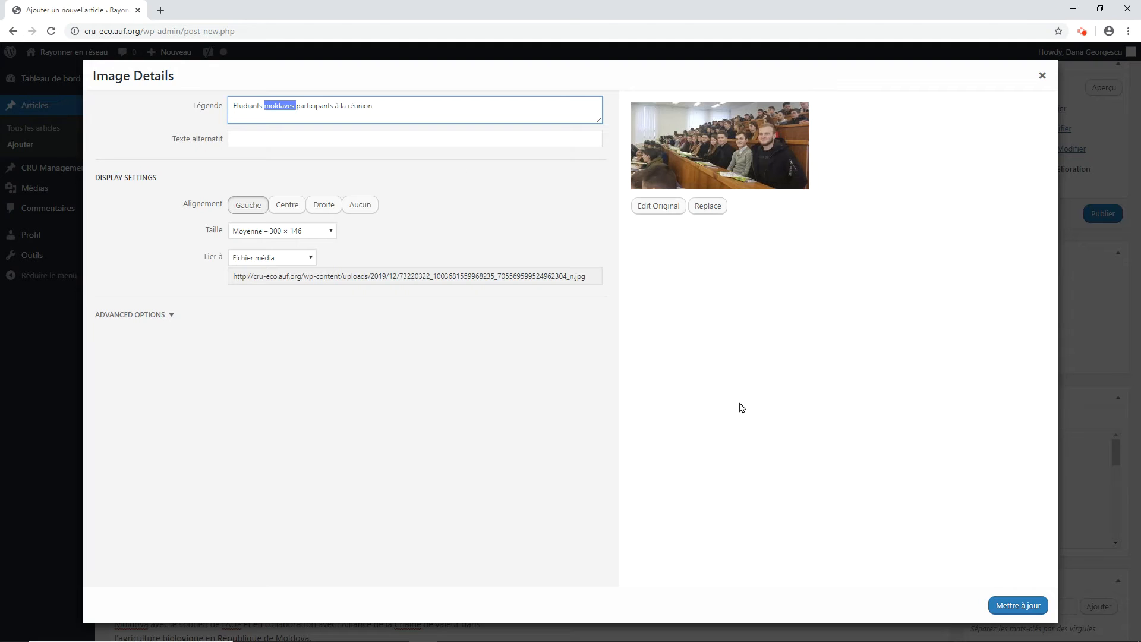
pyautogui.click(1040, 603)
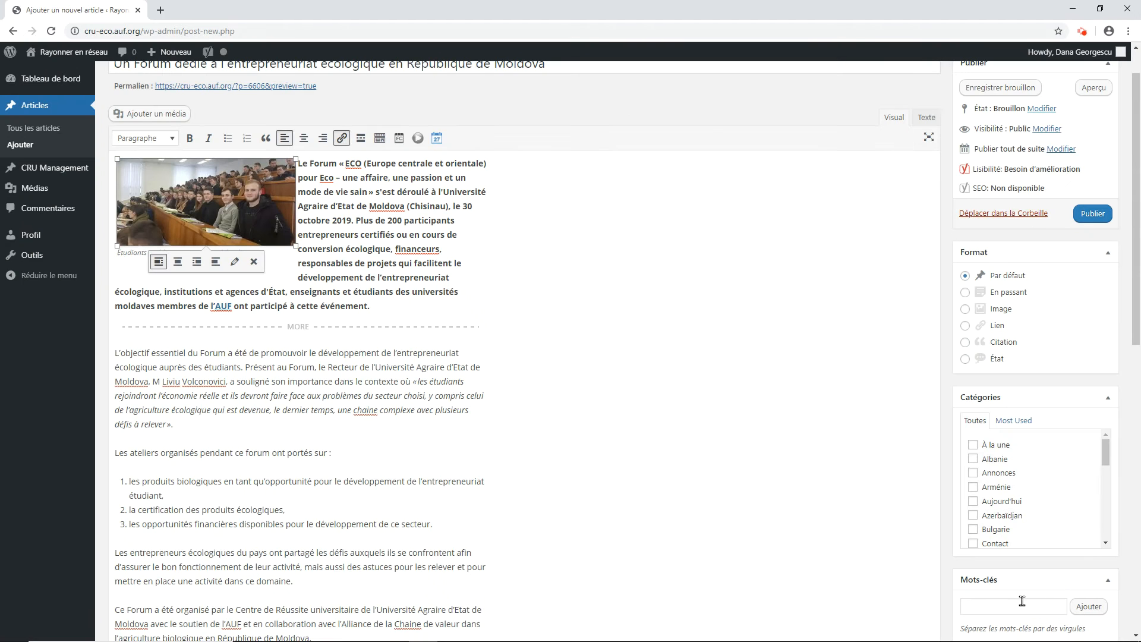
pyautogui.click(230, 291)
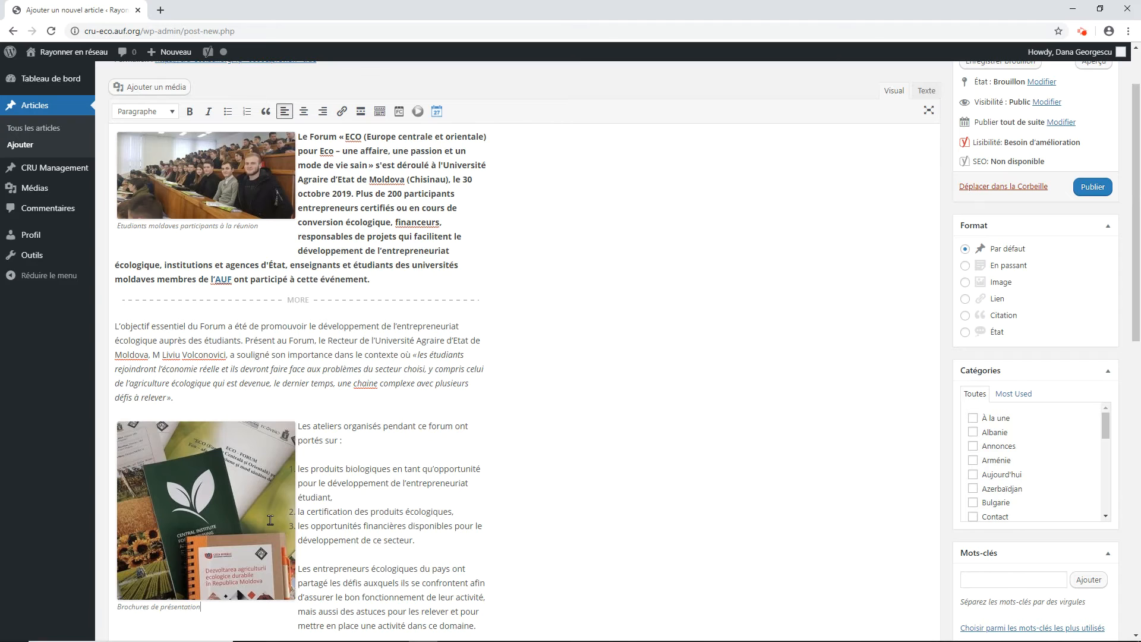
# Step: Center the brochure image captioned "Brochures de présentation" above the workshop paragraph
pyautogui.click(270, 519)
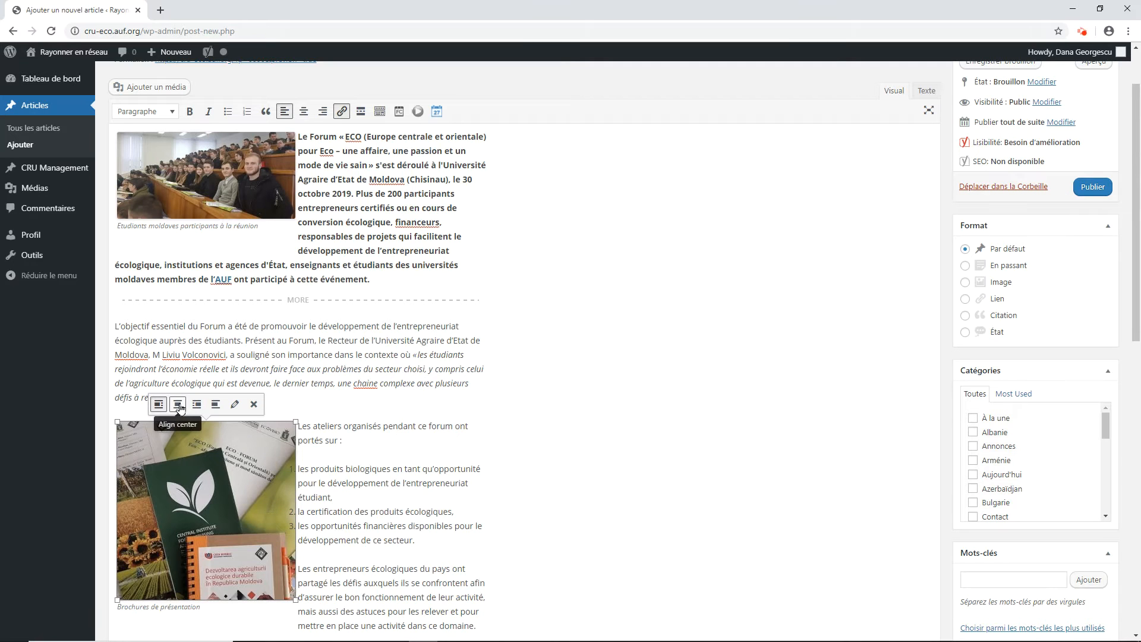
pyautogui.click(178, 405)
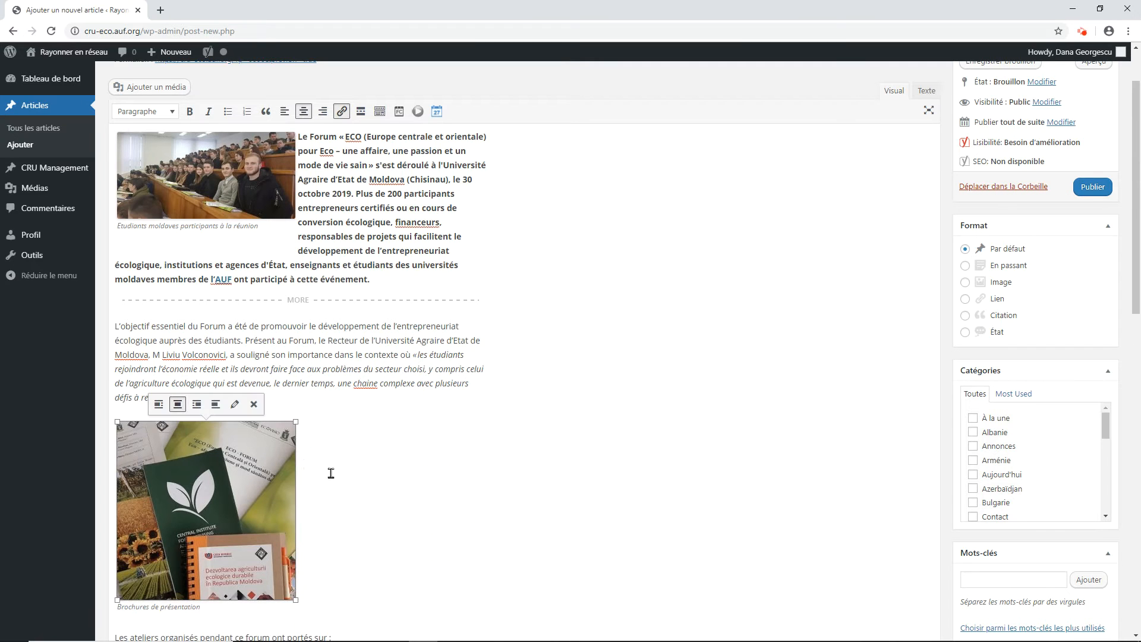
# Step: Link "AUF en ECO" in the article's closing contact sentence to the organisation's e-mail address with a mailto: link
pyautogui.scroll(-5, 365, 489)
pyautogui.scroll(-2, 401, 547)
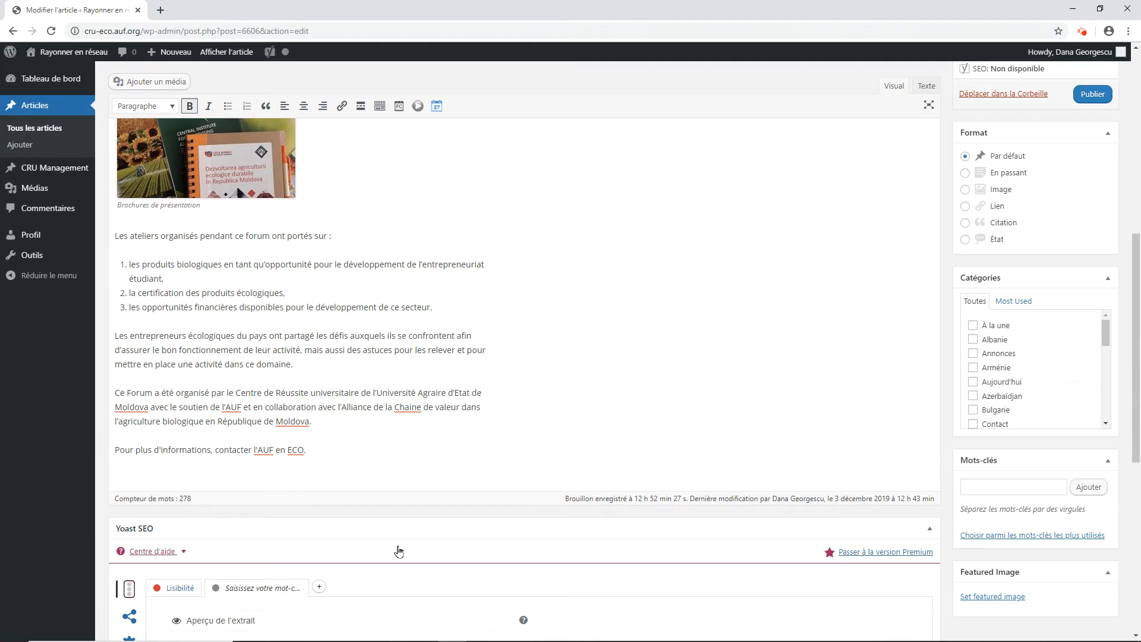
pyautogui.moveTo(256, 453); pyautogui.dragTo(301, 446)
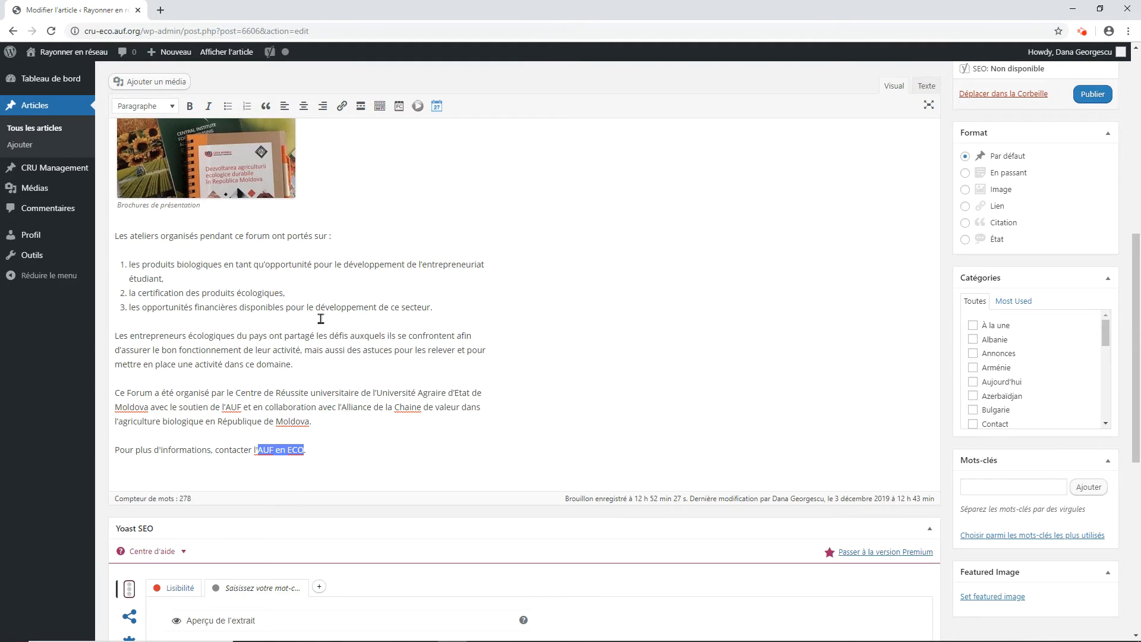
pyautogui.click(342, 107)
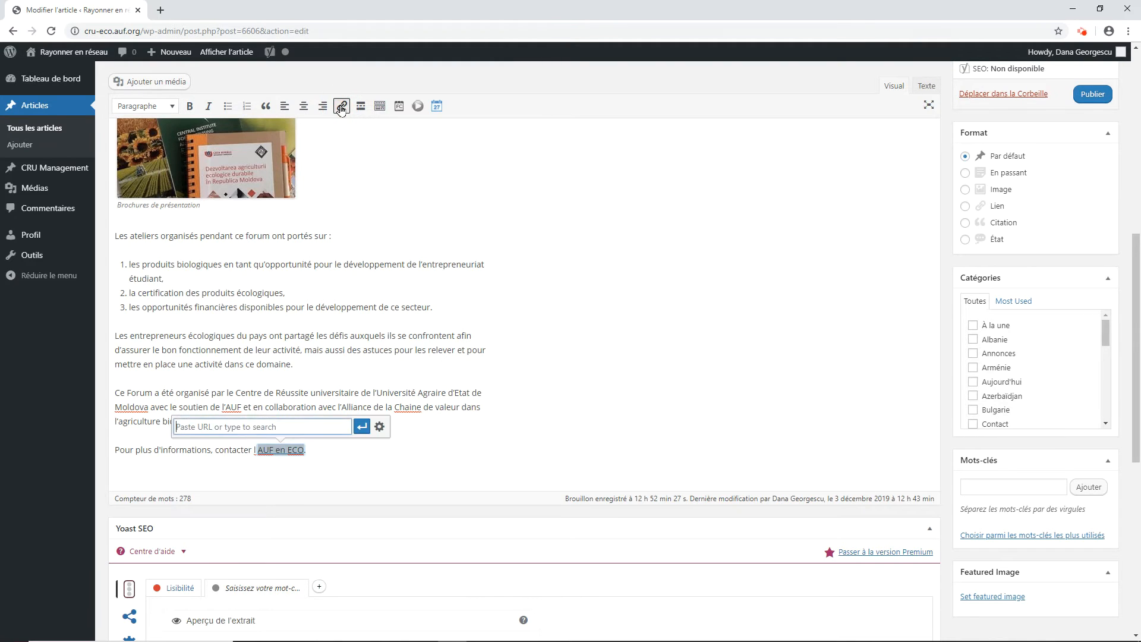
pyautogui.write('mailto:')
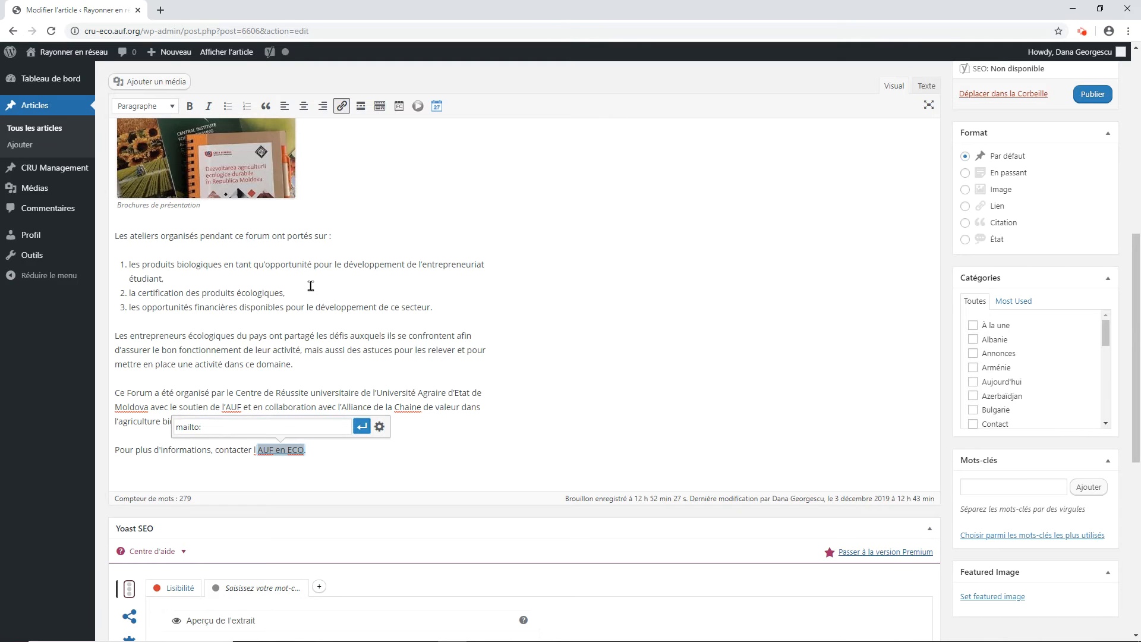
pyautogui.hotkey('ctrl', 'v')
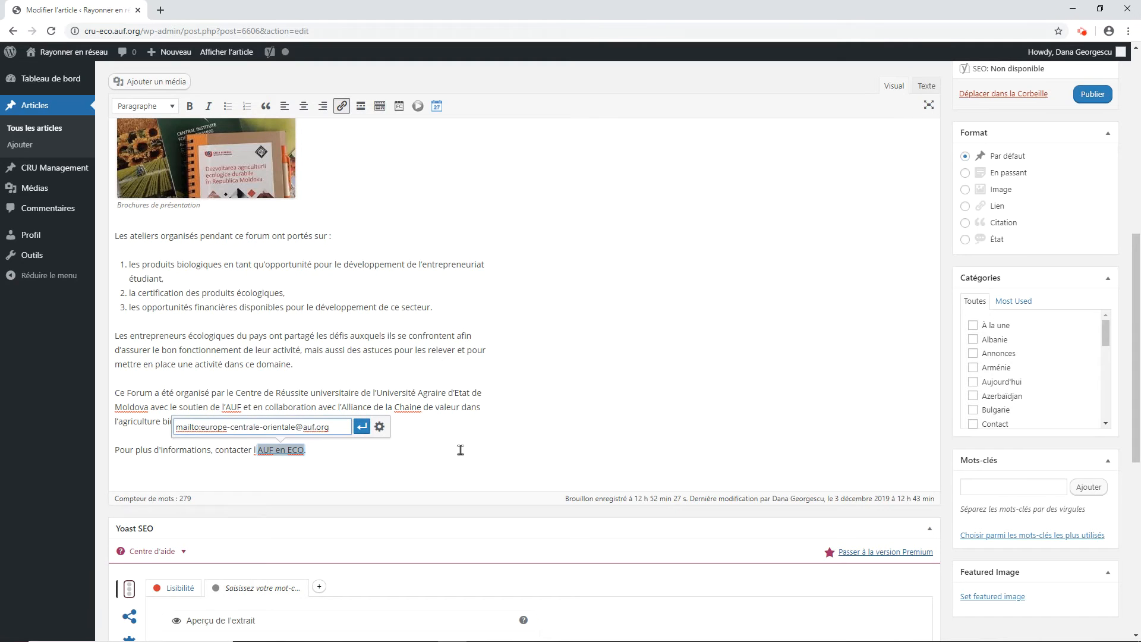
pyautogui.click(362, 427)
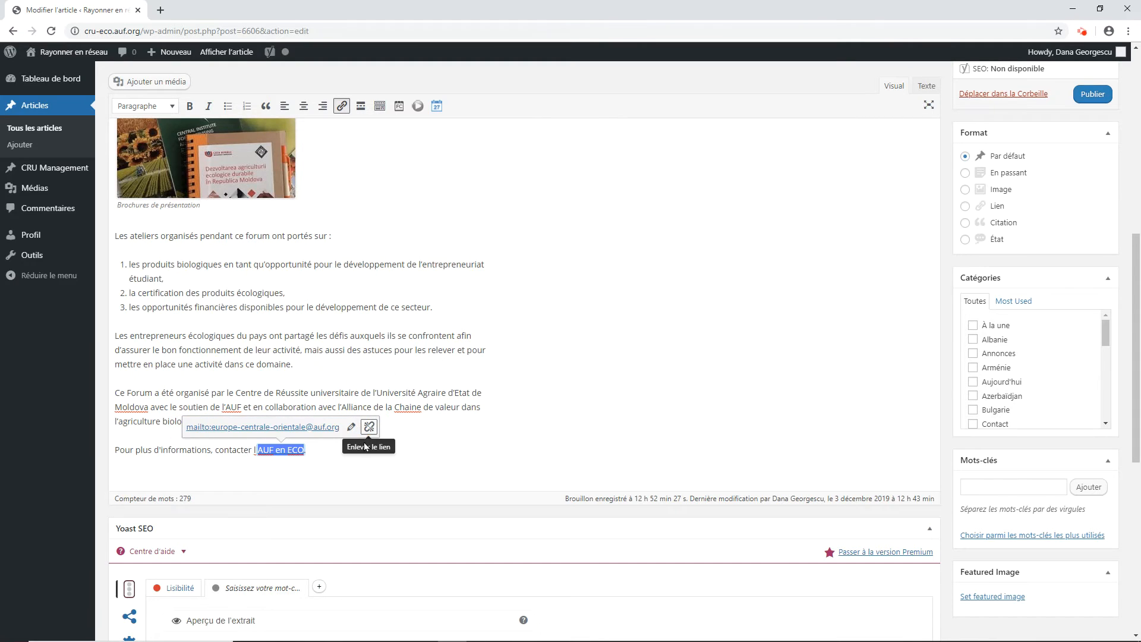
pyautogui.click(310, 466)
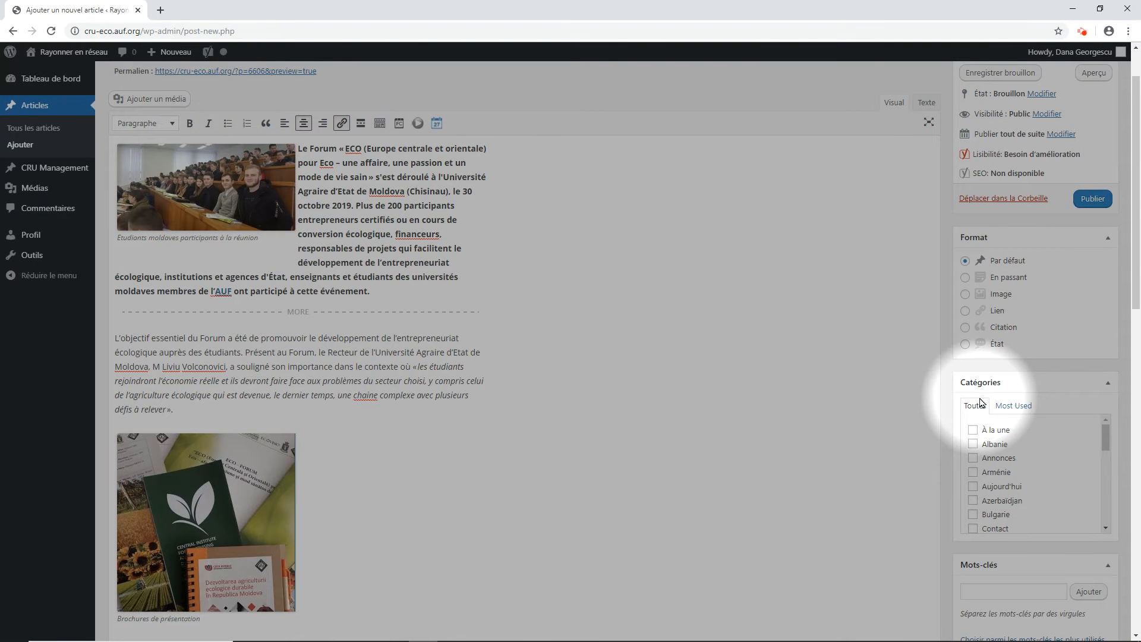
# Step: Assign the article to the category "À la une" and add the tags Moldova, UAgraireEM and Réunion
pyautogui.click(972, 430)
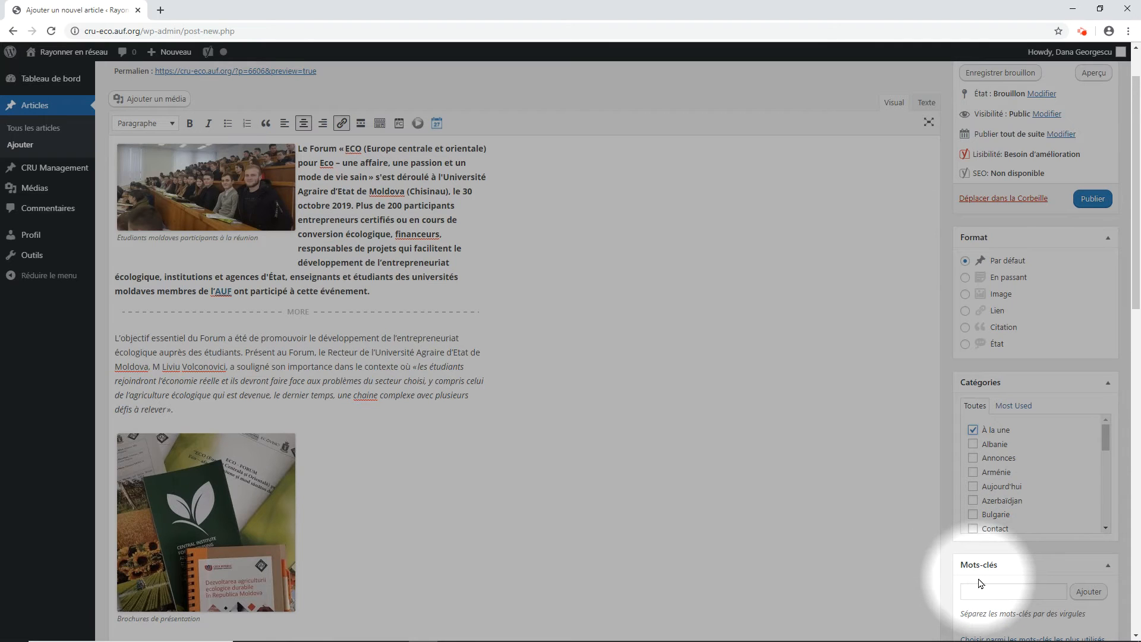
pyautogui.scroll(-1, 972, 587)
pyautogui.click(975, 534)
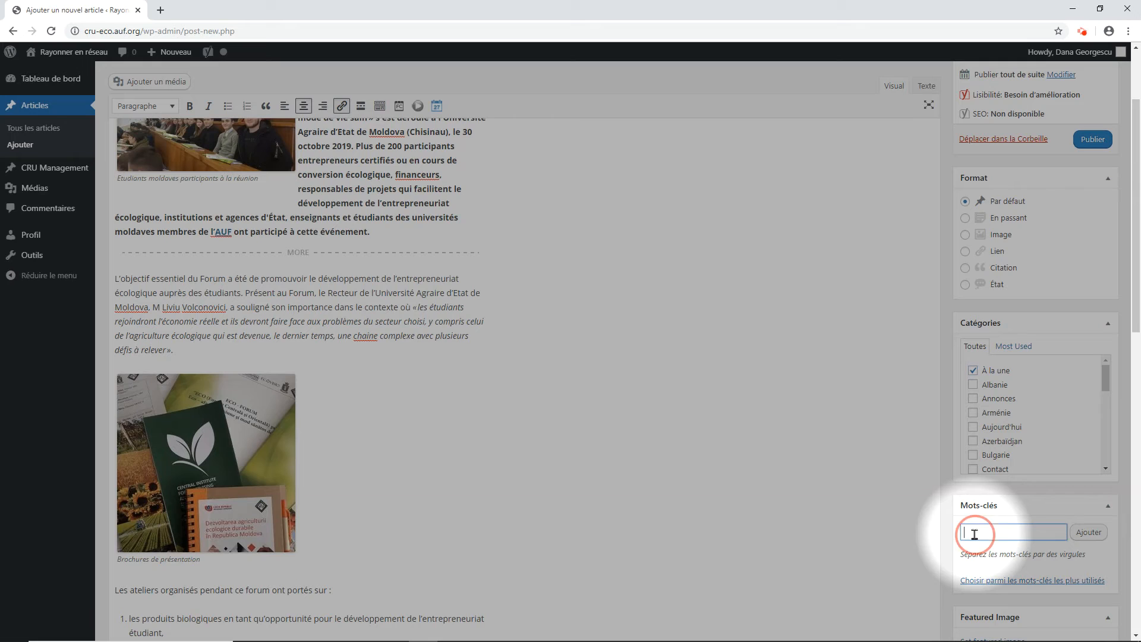
pyautogui.write('Moldova, agra')
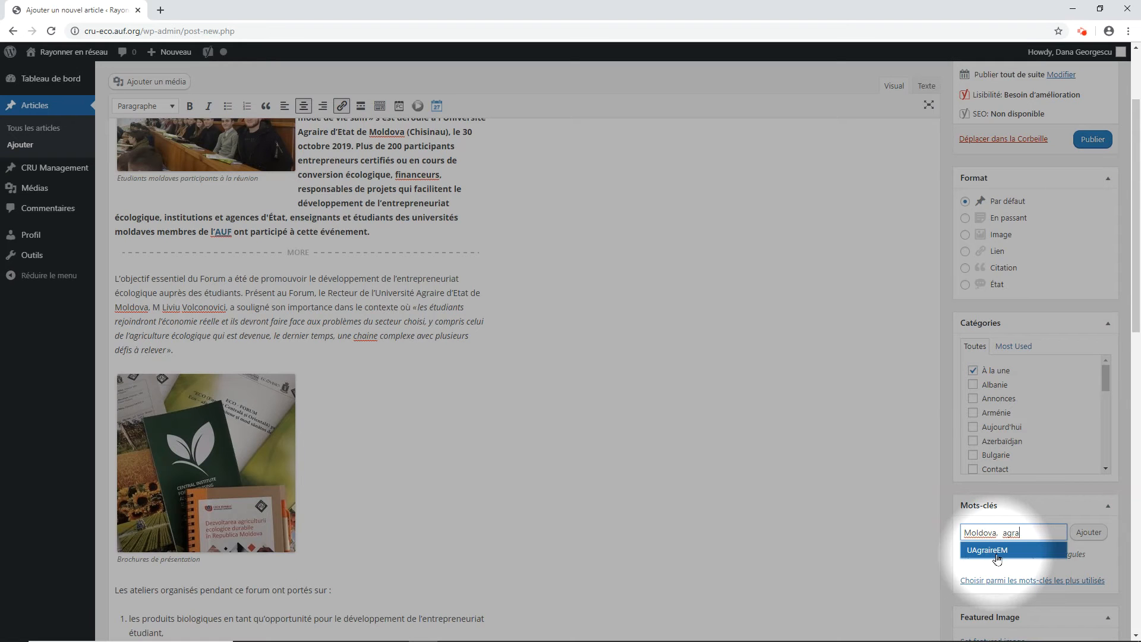
pyautogui.click(998, 558)
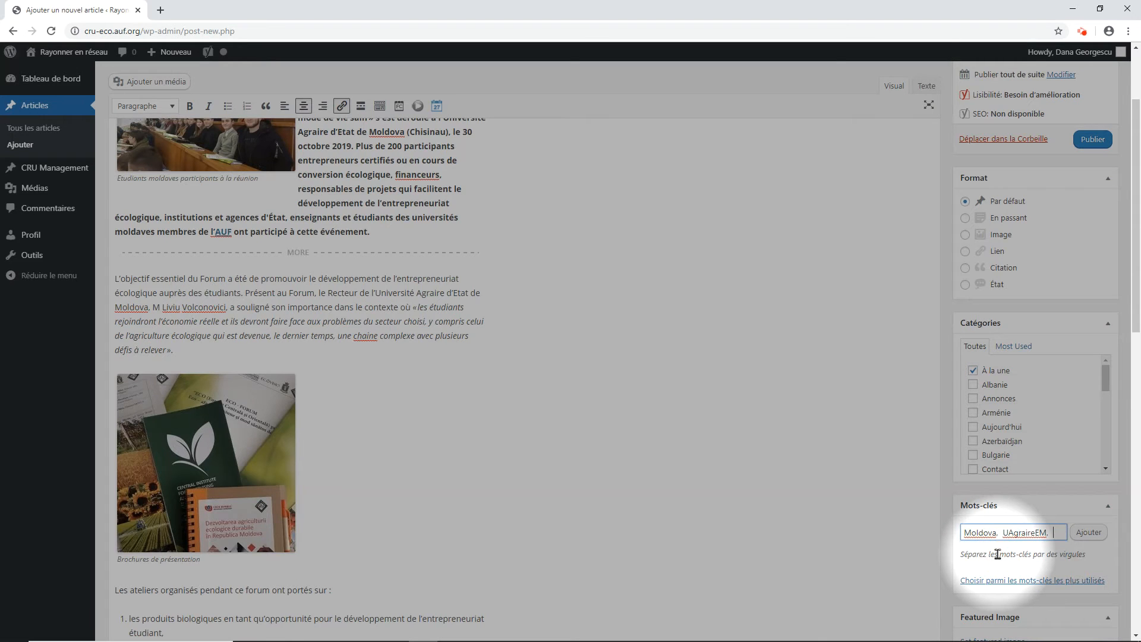
pyautogui.write('Réu')
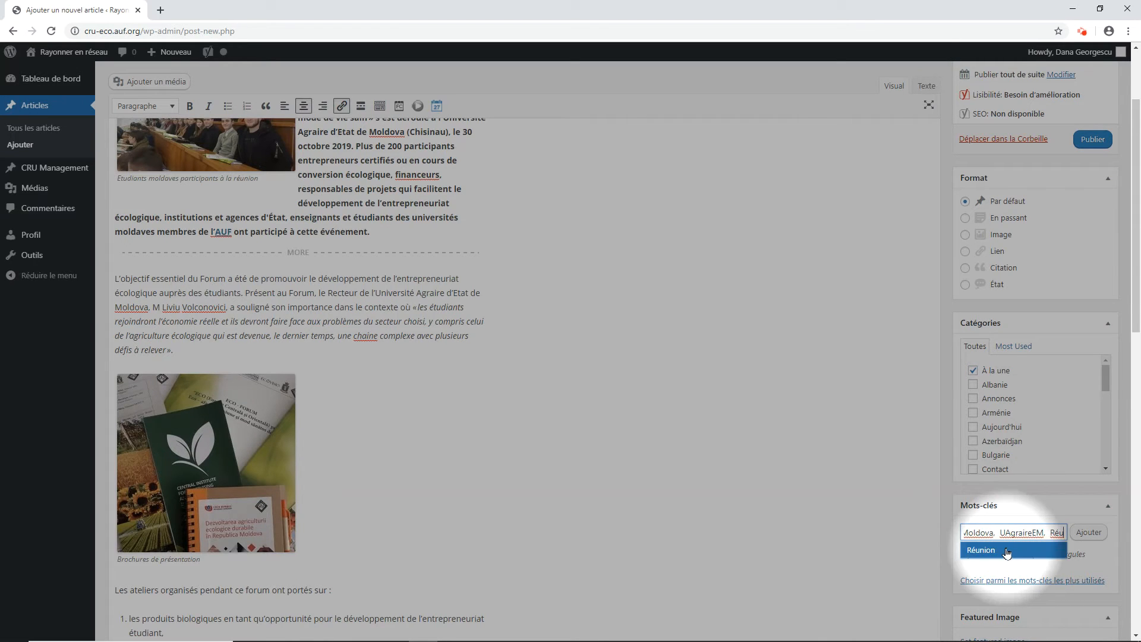
pyautogui.click(1007, 552)
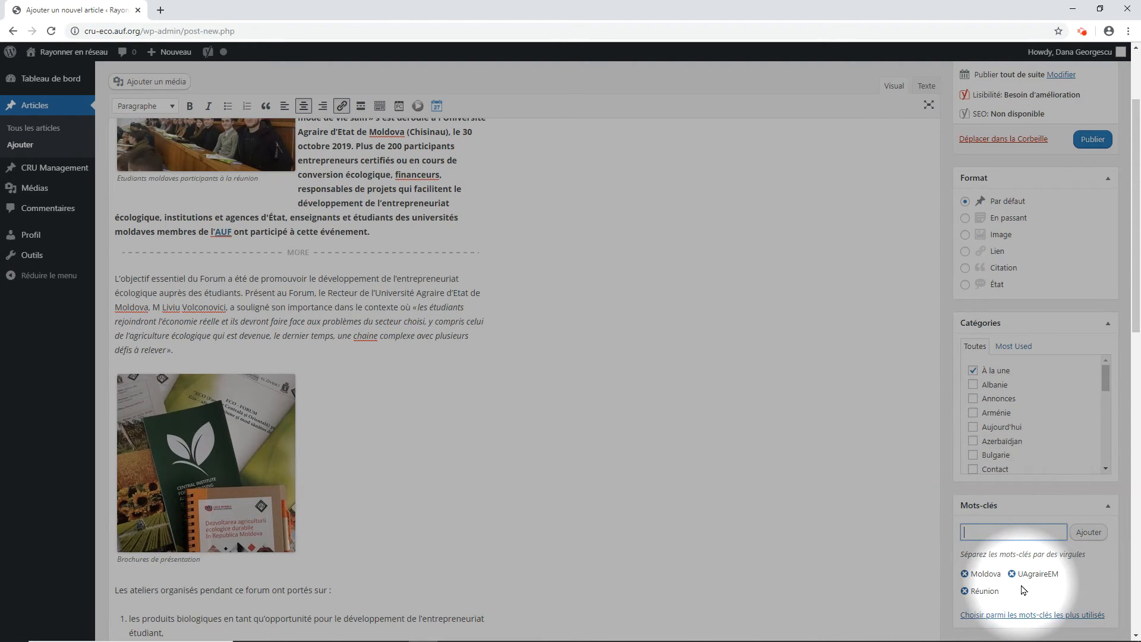
# Step: Save the article as a draft and review its preview through to the end, returning to the editor
pyautogui.scroll(3, 1023, 590)
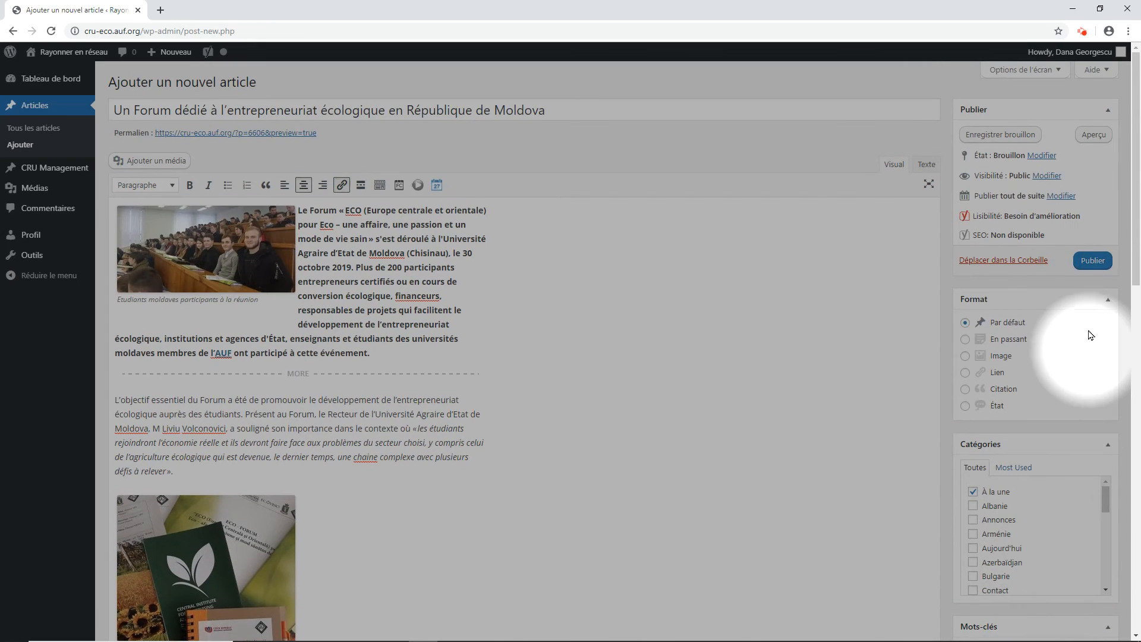
pyautogui.click(986, 135)
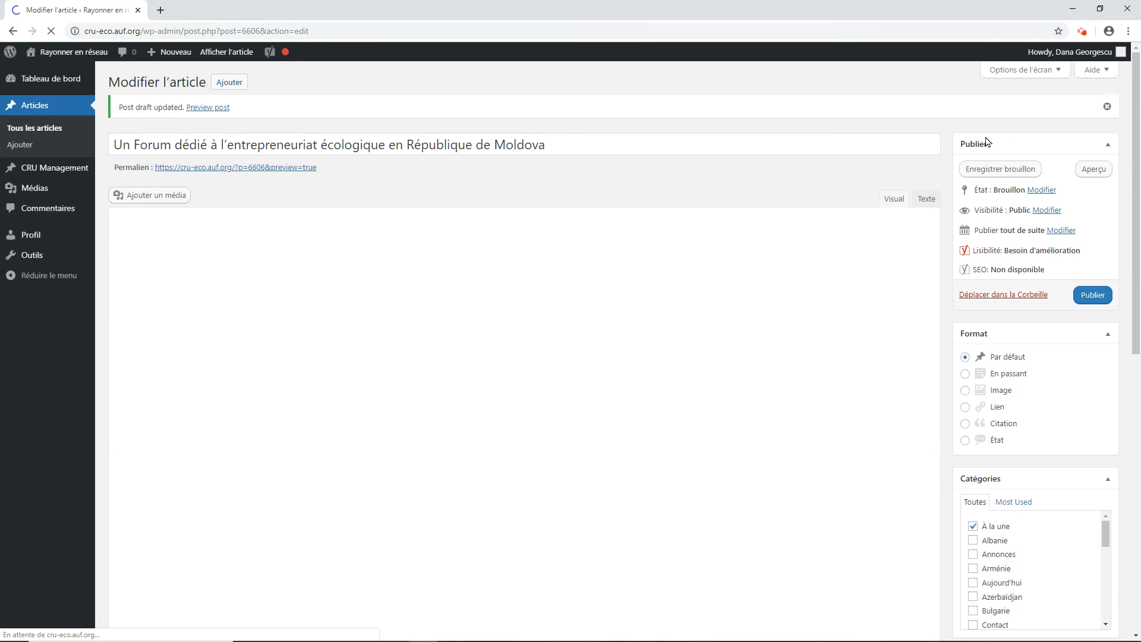
pyautogui.click(1090, 172)
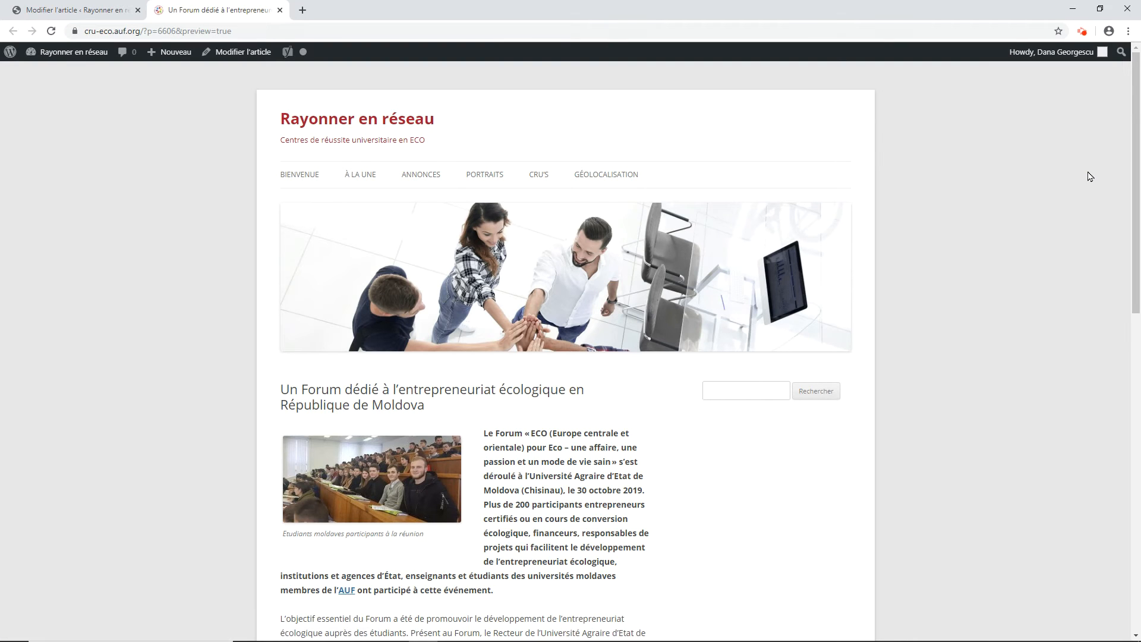
pyautogui.scroll(-7, 931, 284)
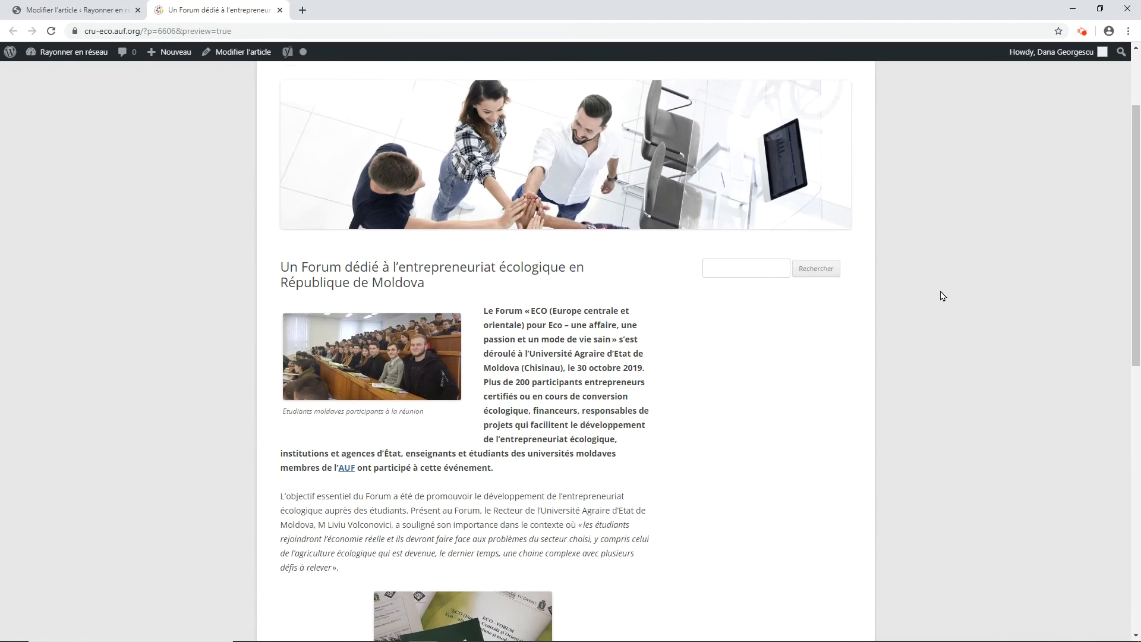
pyautogui.scroll(-4, 942, 296)
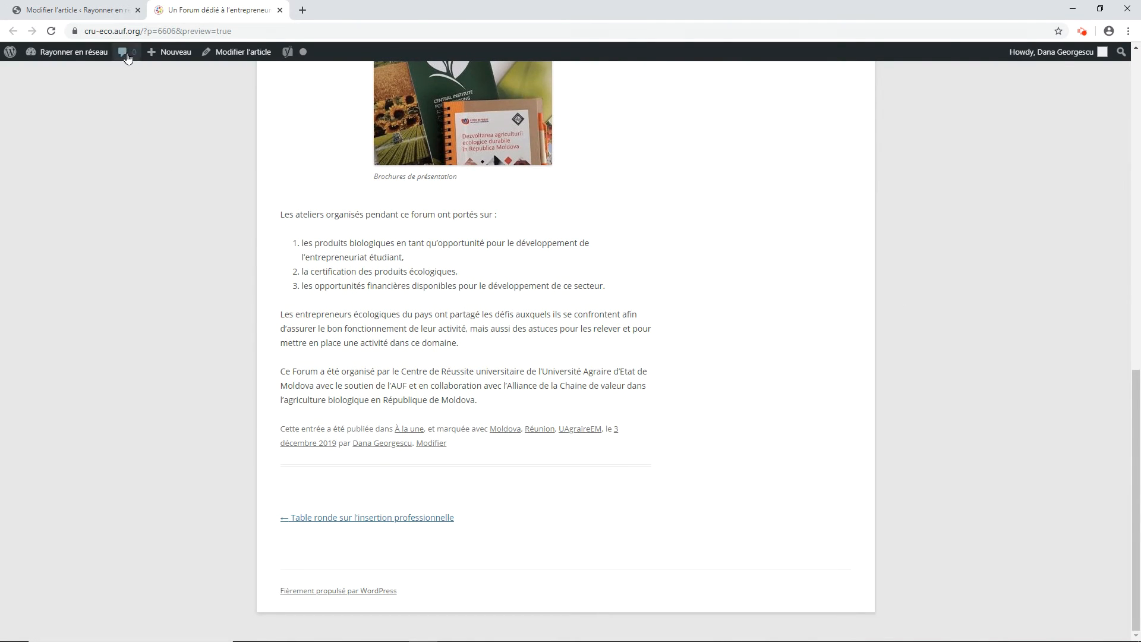
pyautogui.click(98, 13)
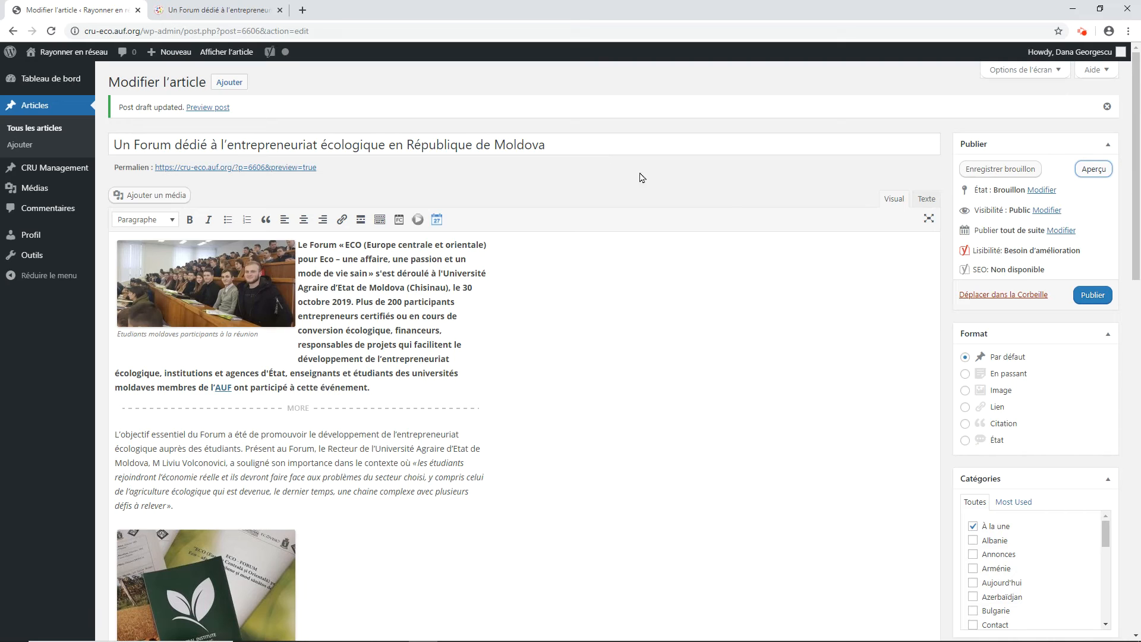
# Step: Confirm the article's status as Brouillon and its visibility as Public
pyautogui.click(1043, 190)
pyautogui.click(1058, 208)
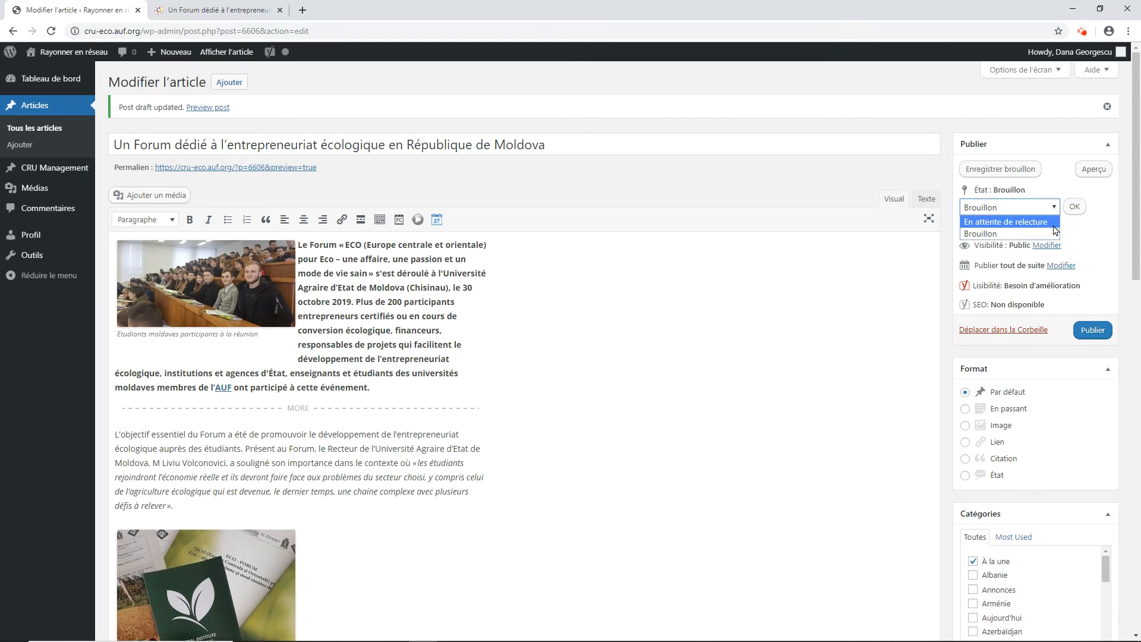
pyautogui.click(1051, 234)
pyautogui.click(1072, 207)
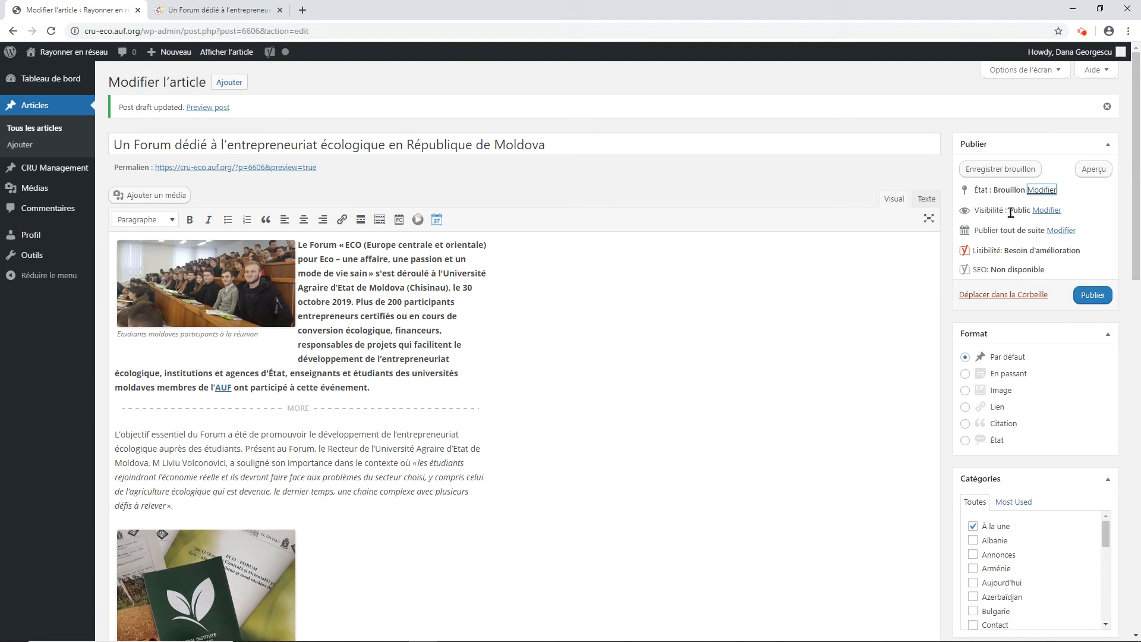
pyautogui.click(1046, 210)
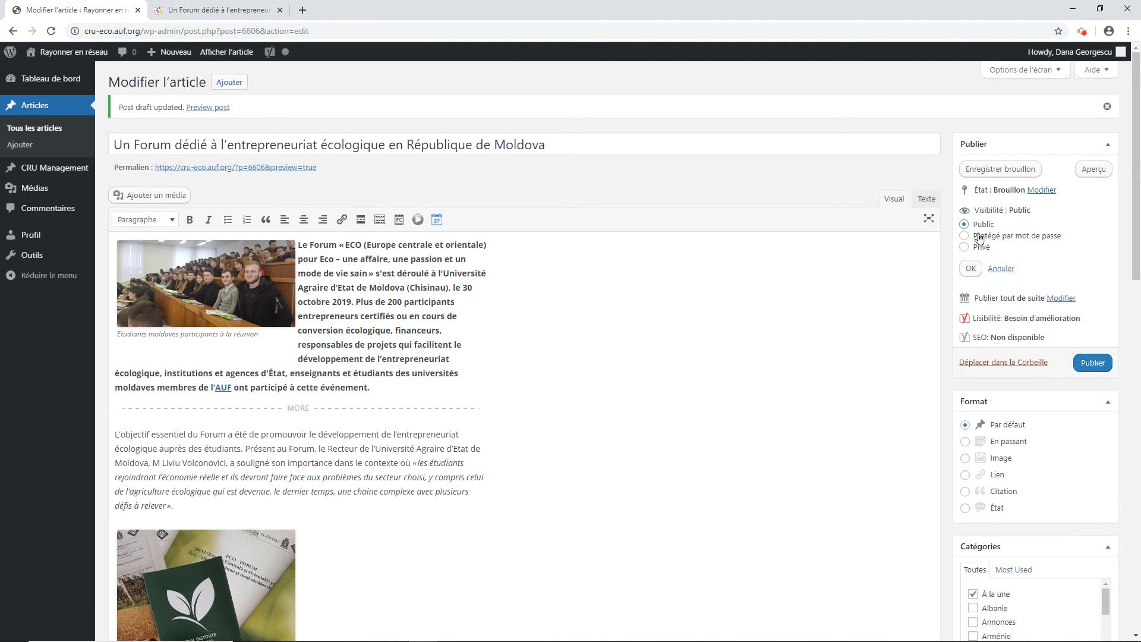
pyautogui.click(971, 267)
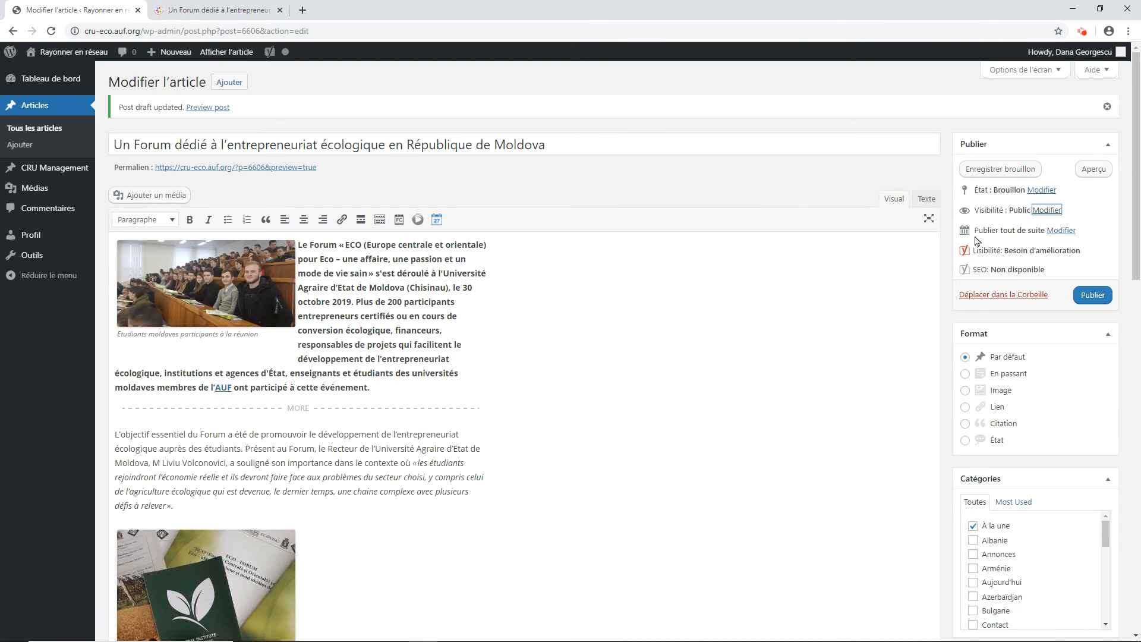
# Step: Keep the publication timing as "tout de suite" and publish the article
pyautogui.click(1061, 231)
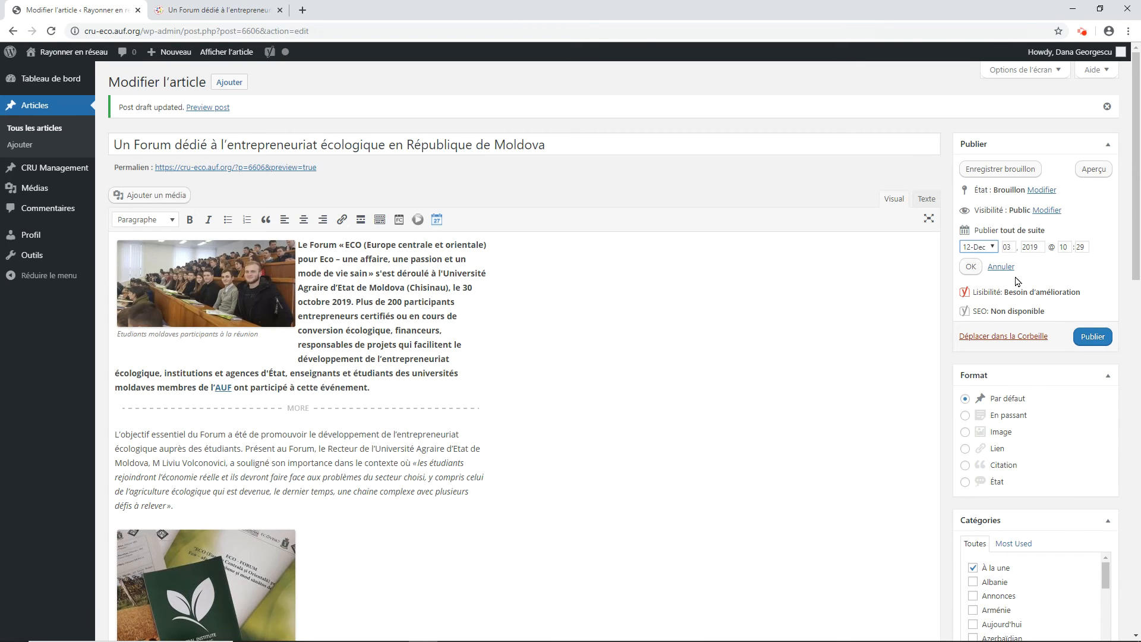
pyautogui.click(971, 266)
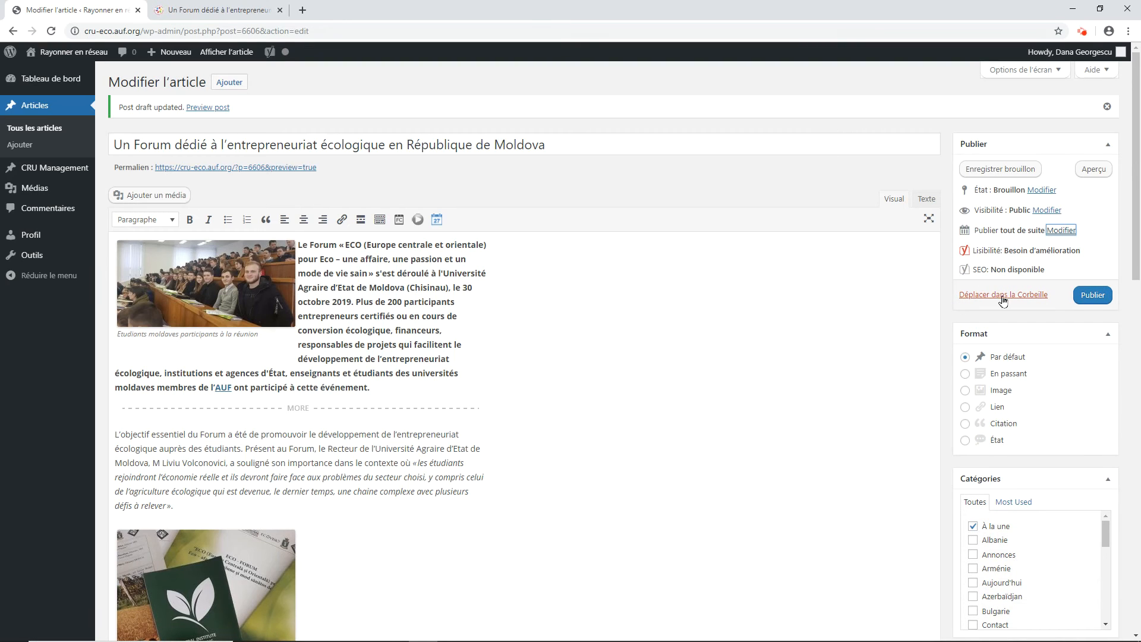
pyautogui.click(1087, 298)
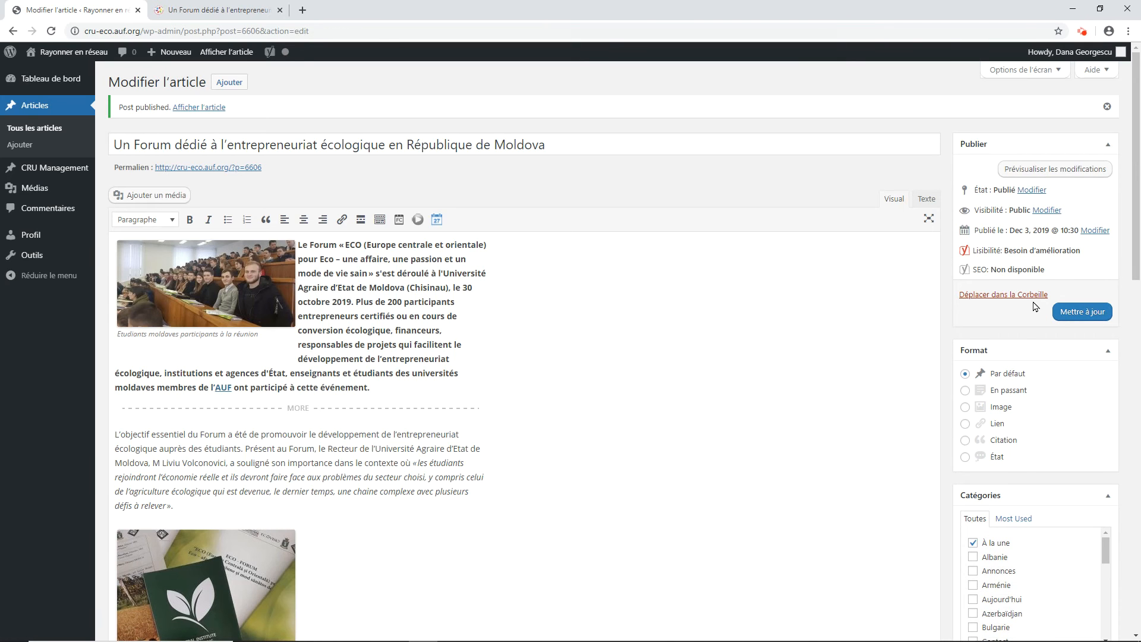
# Step: From the list of all articles, quick-edit the Moldovan ecological entrepreneurship forum article to set its status to Brouillon, and update it
pyautogui.click(55, 129)
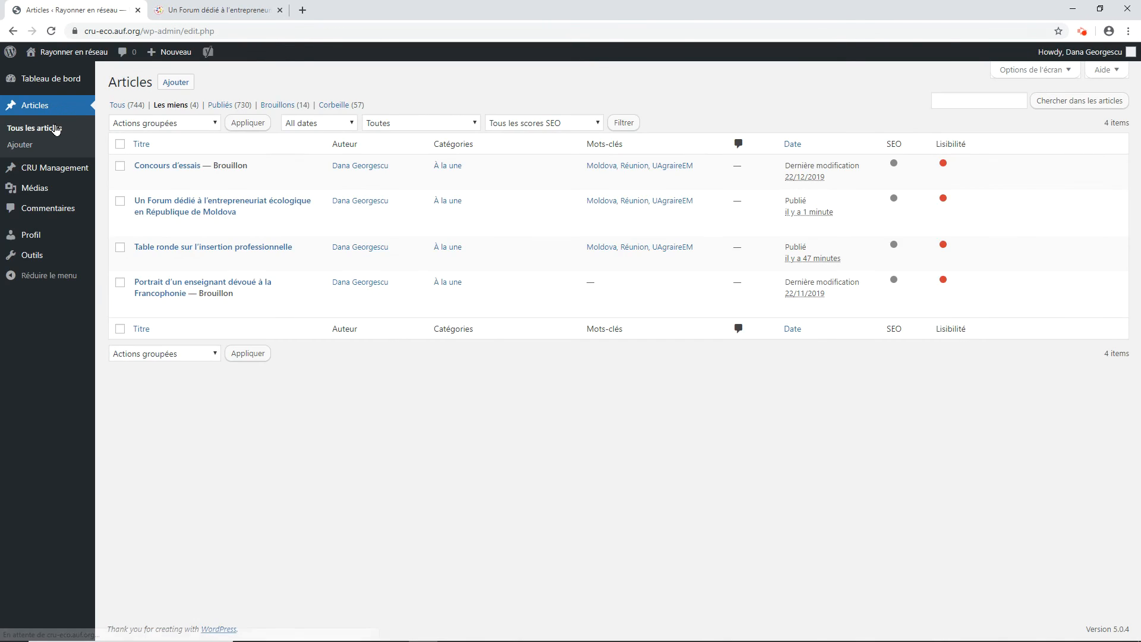
pyautogui.moveTo(119, 229)
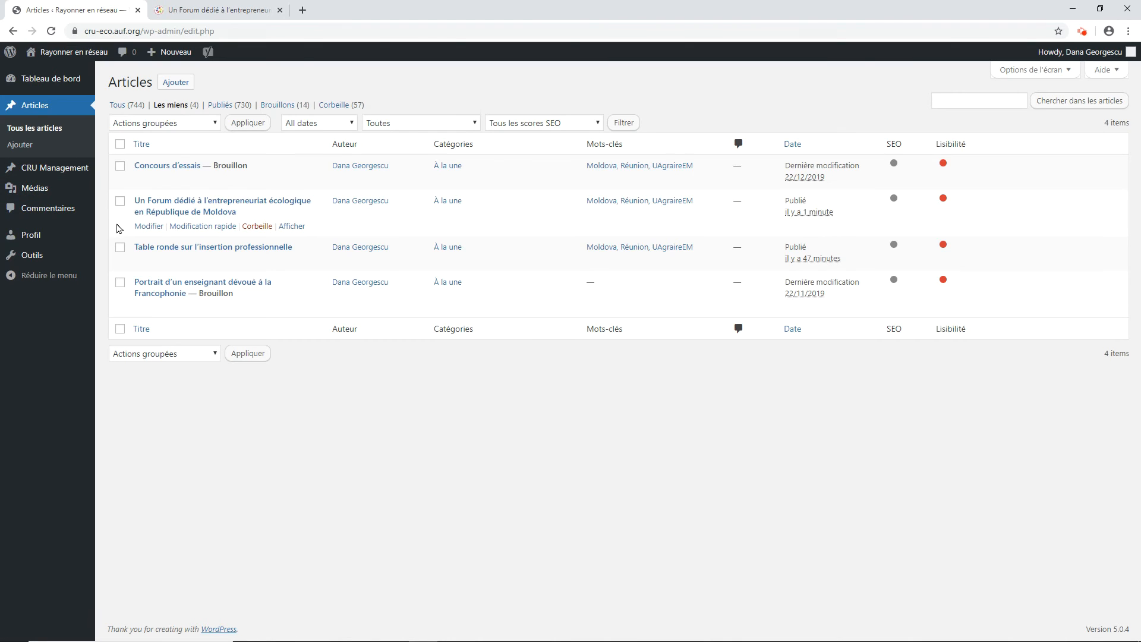
pyautogui.click(190, 229)
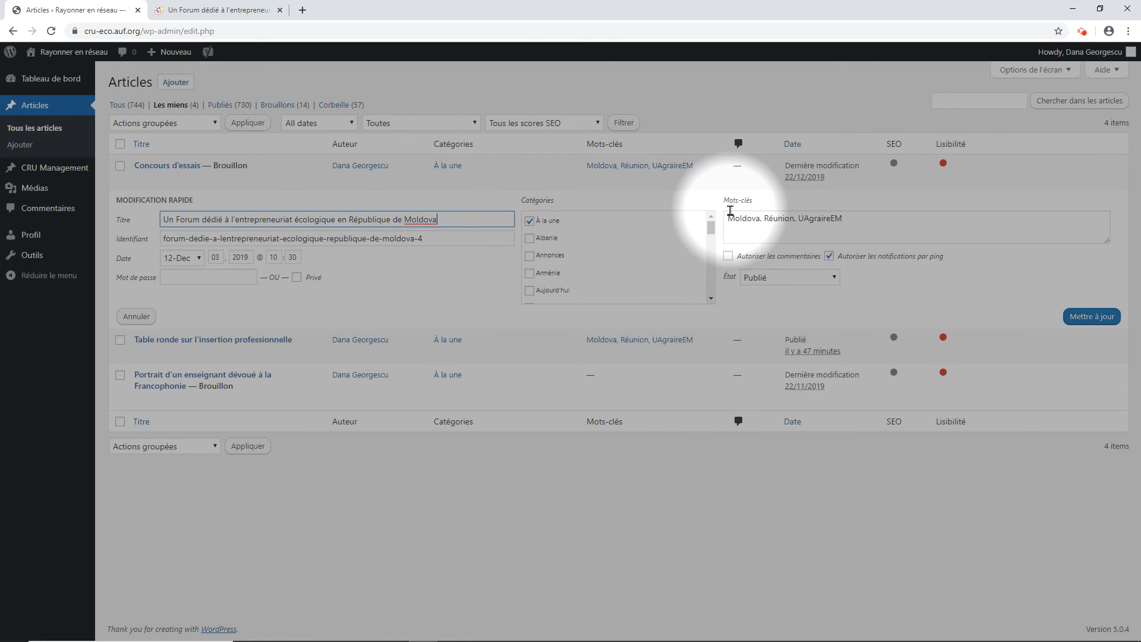
pyautogui.click(762, 279)
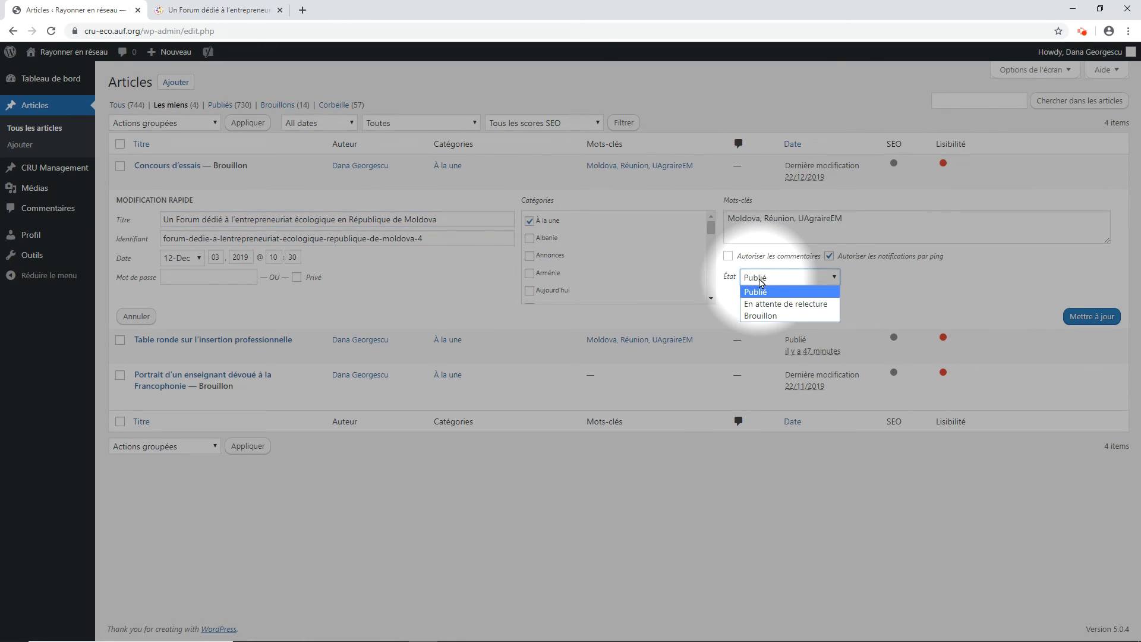
pyautogui.click(760, 317)
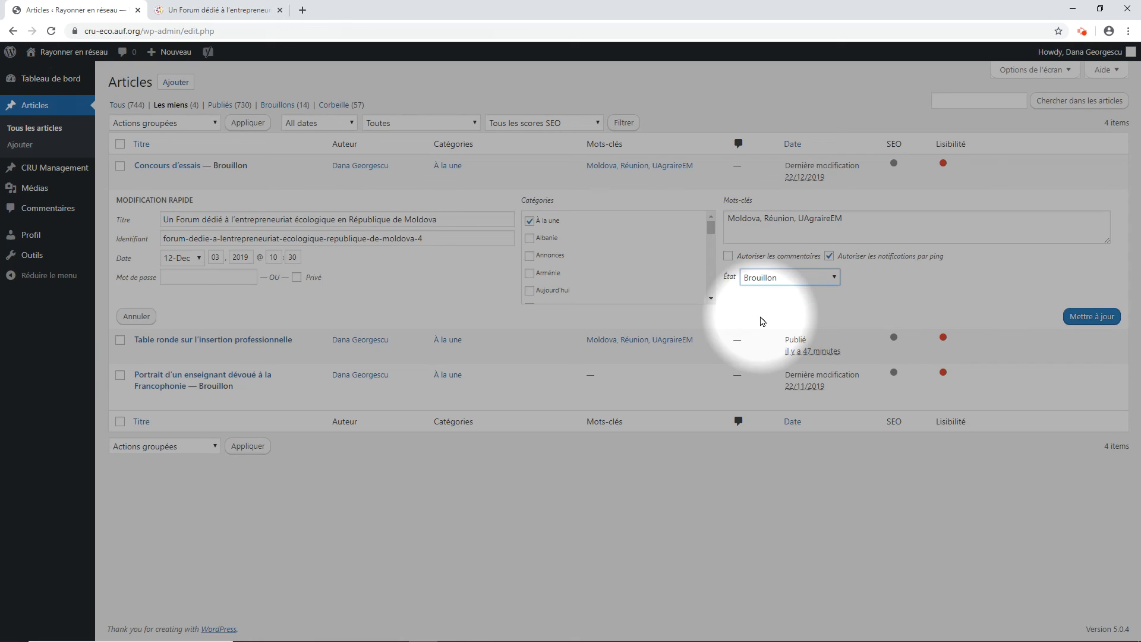
pyautogui.click(1091, 315)
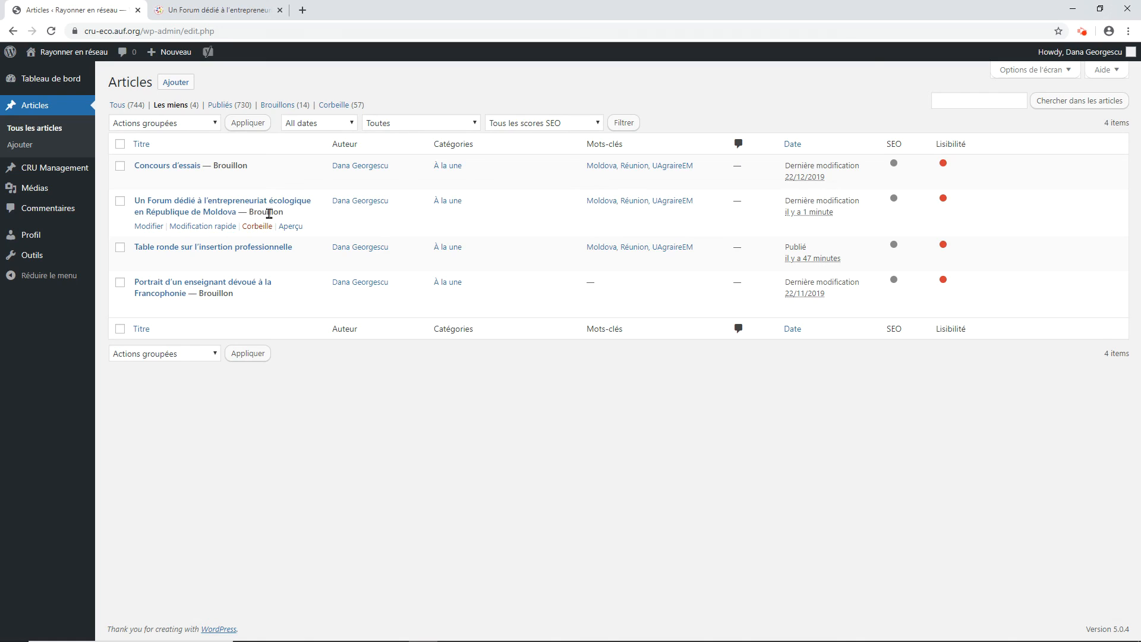
pyautogui.doubleClick(266, 212)
pyautogui.click(296, 220)
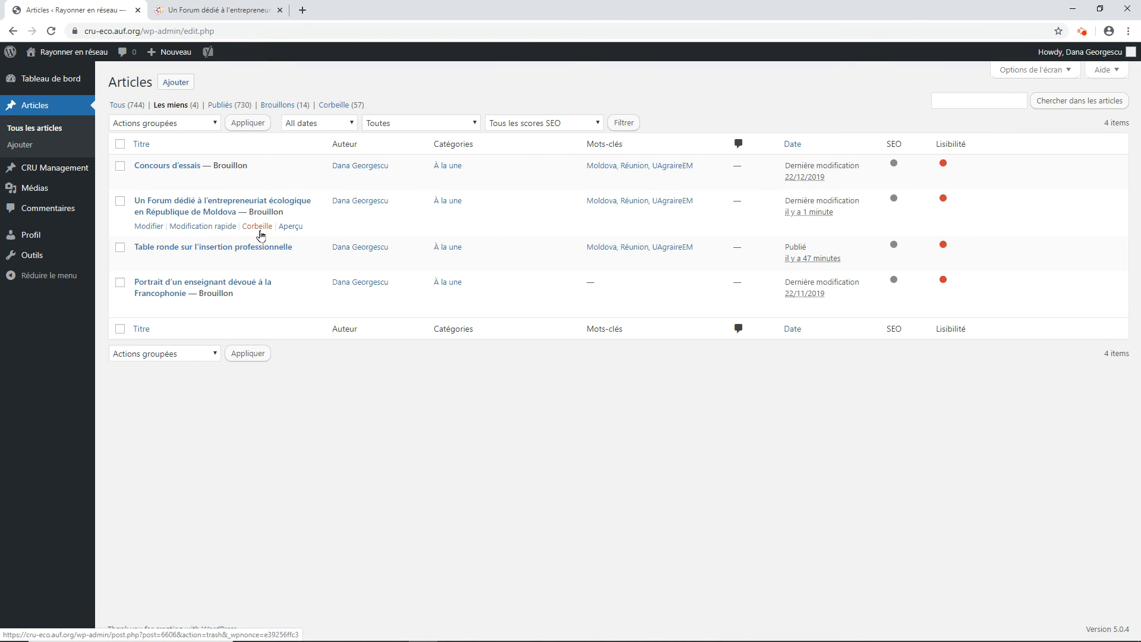
# Step: Preview the forum article's draft page, then return to the articles list
pyautogui.click(293, 229)
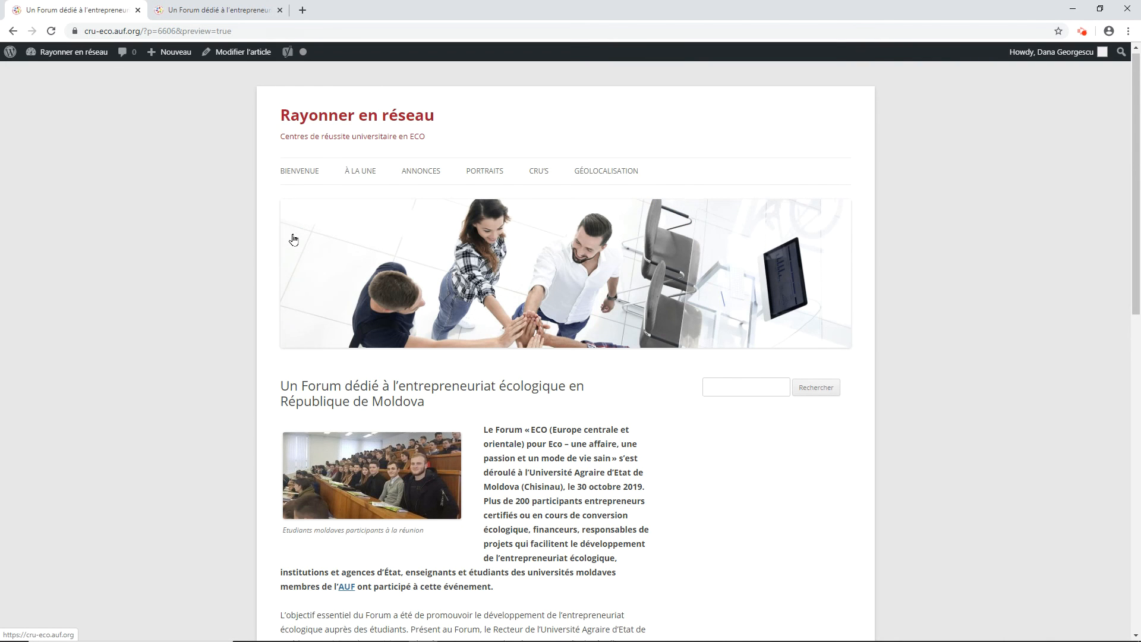
pyautogui.scroll(-6, 293, 231)
pyautogui.scroll(5, 293, 237)
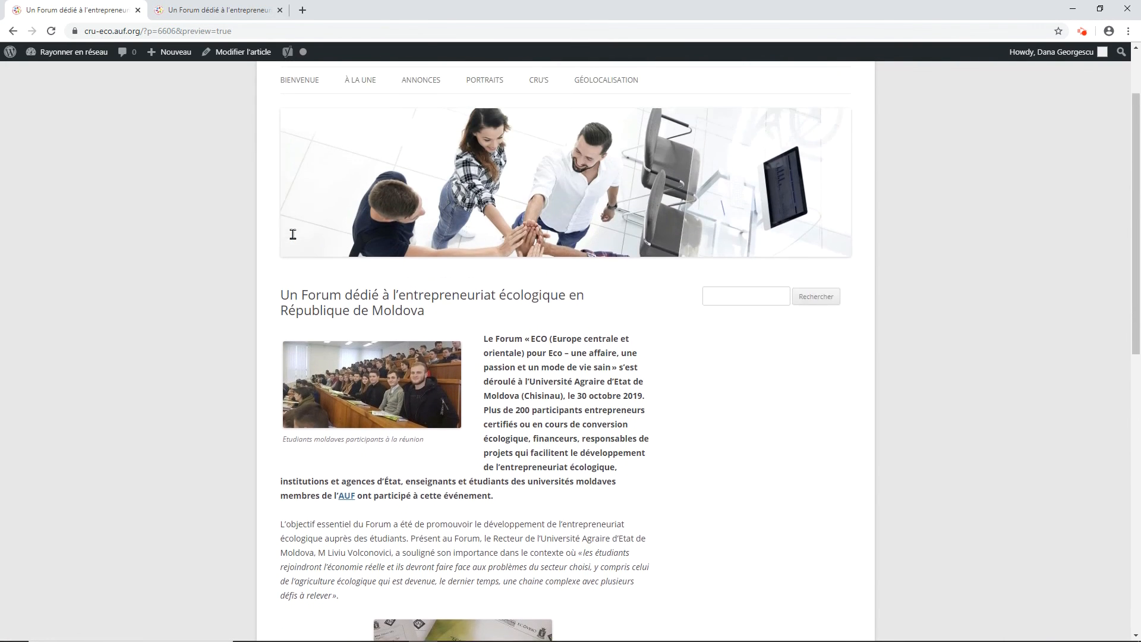
pyautogui.click(13, 33)
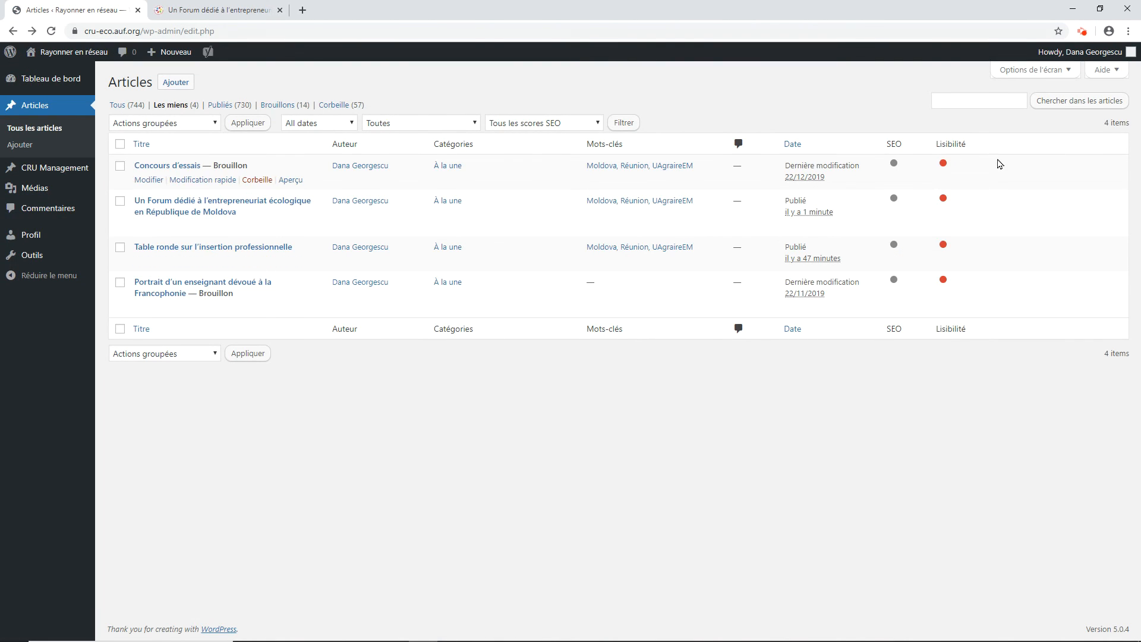
# Step: Log out of the WordPress account
pyautogui.moveTo(1104, 53)
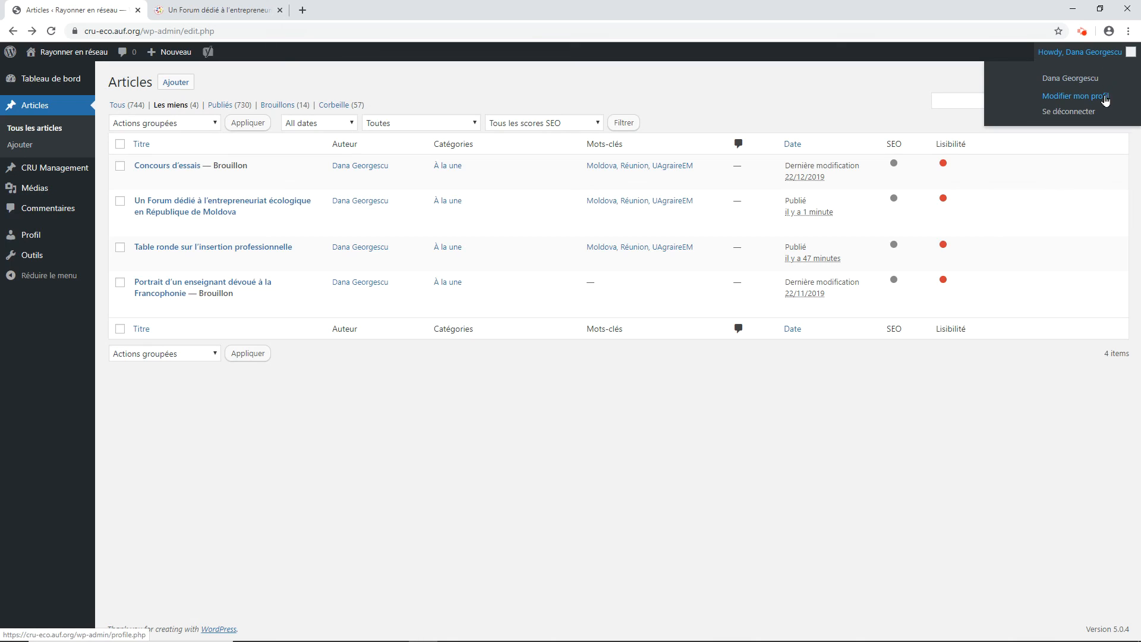
pyautogui.click(1076, 117)
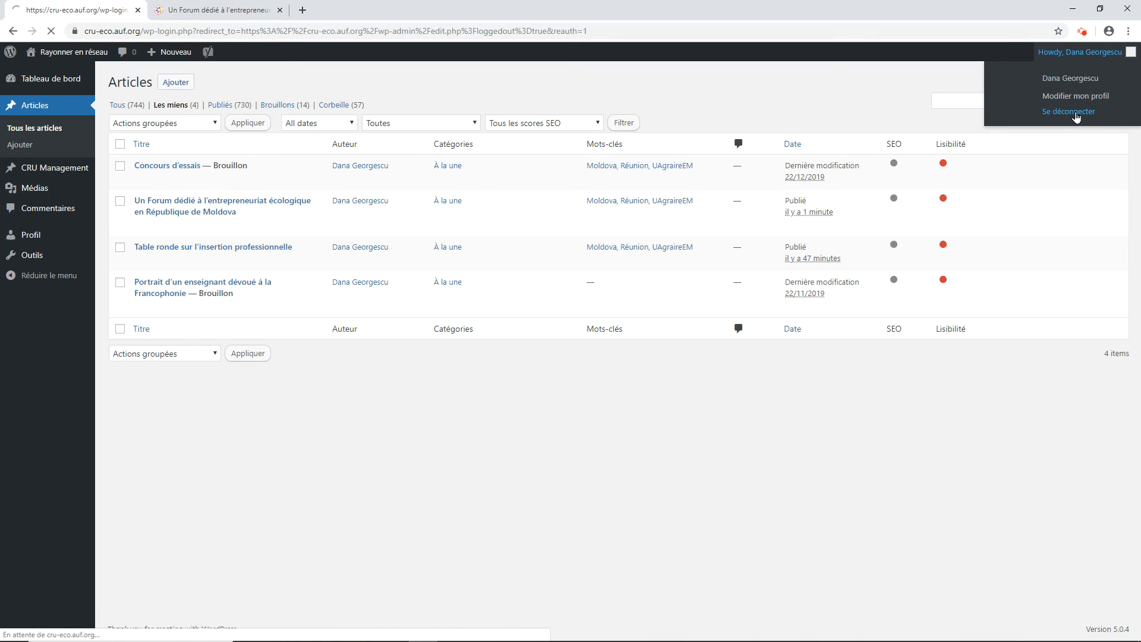